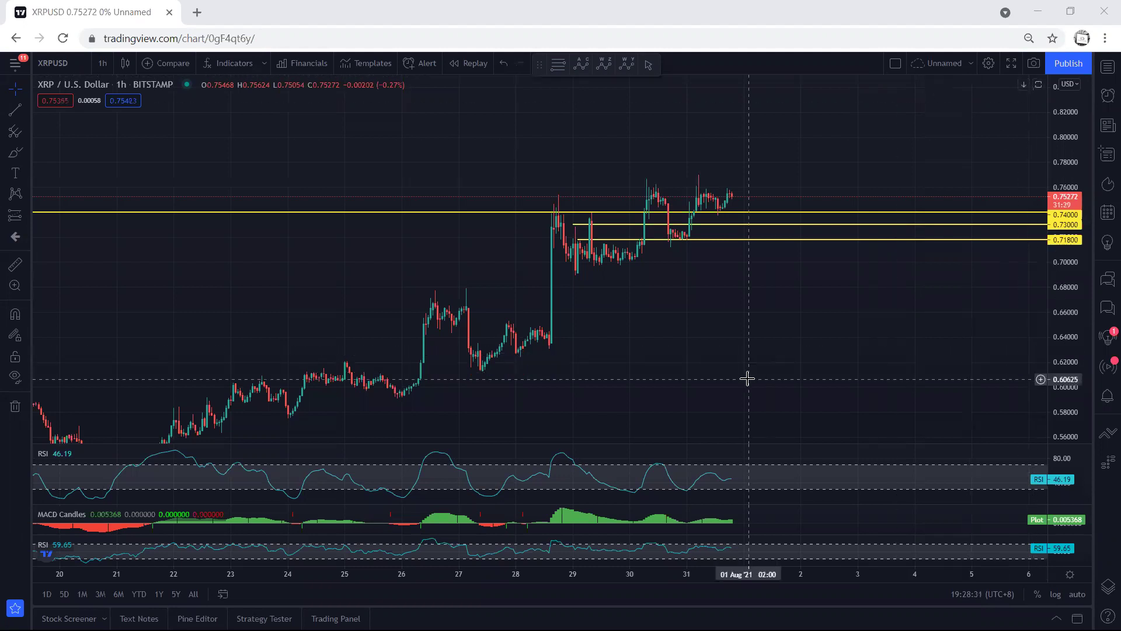
# Mark the 29 July price swings around the 0.73 and 0.718 levels with freehand strokes, and clear the marks.
pyautogui.moveTo(648, 301); pyautogui.dragTo(608, 300)
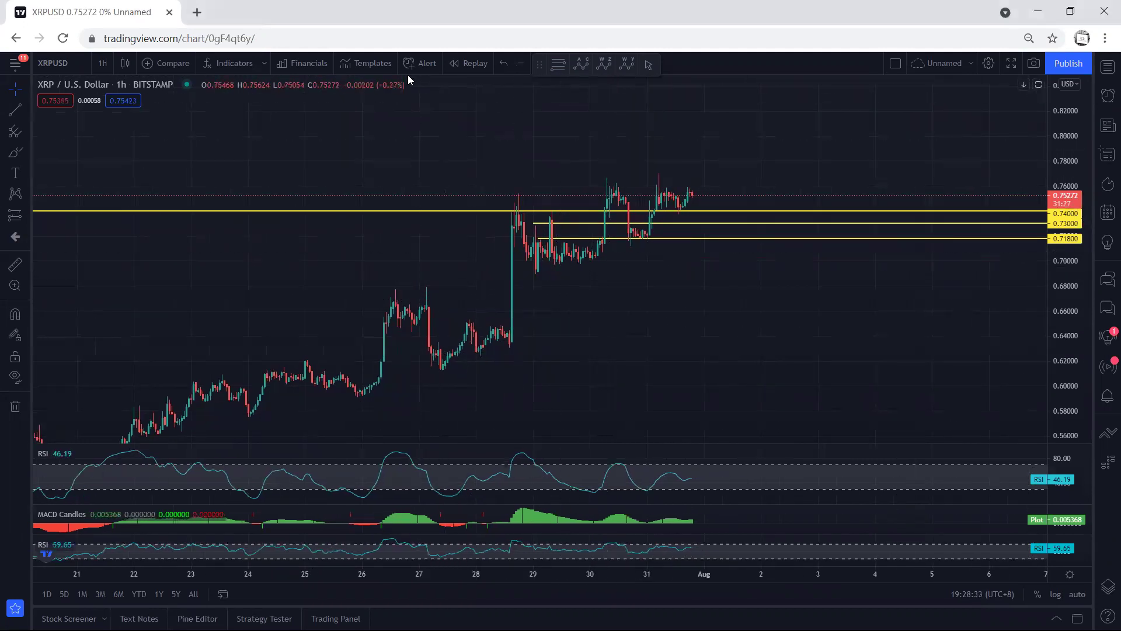
pyautogui.moveTo(549, 261)
pyautogui.mouseDown()
pyautogui.moveTo(552, 217)
pyautogui.moveTo(536, 242)
pyautogui.moveTo(546, 257)
pyautogui.moveTo(557, 248)
pyautogui.mouseUp()
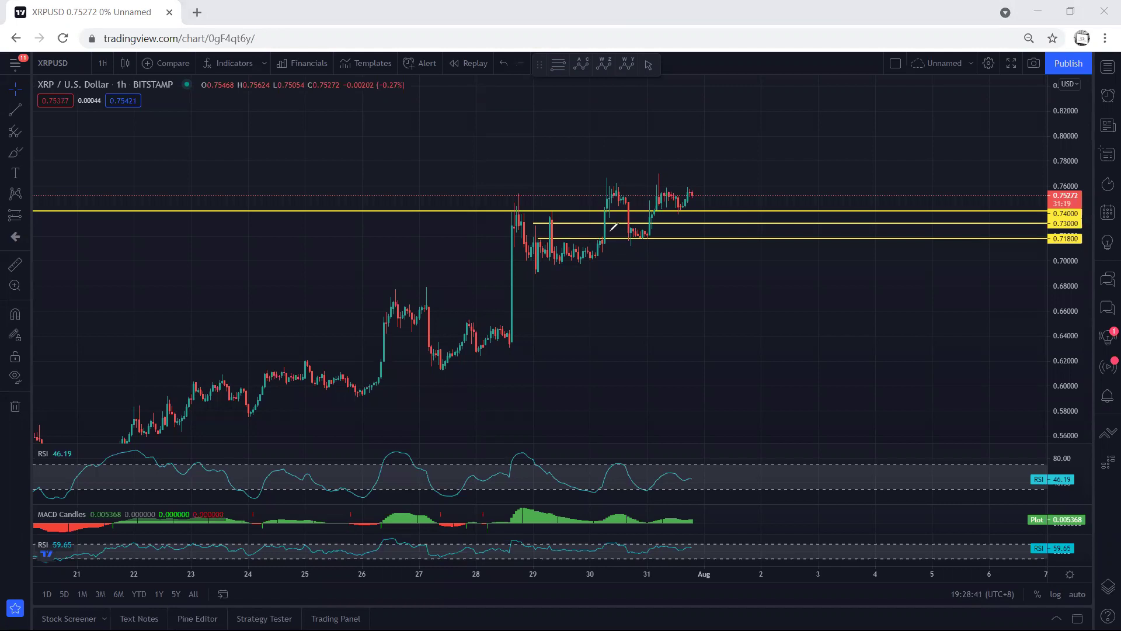
pyautogui.moveTo(533, 223); pyautogui.dragTo(562, 224)
pyautogui.moveTo(553, 252)
pyautogui.mouseDown()
pyautogui.moveTo(552, 214)
pyautogui.moveTo(558, 251)
pyautogui.mouseUp()
pyautogui.press('Escape')
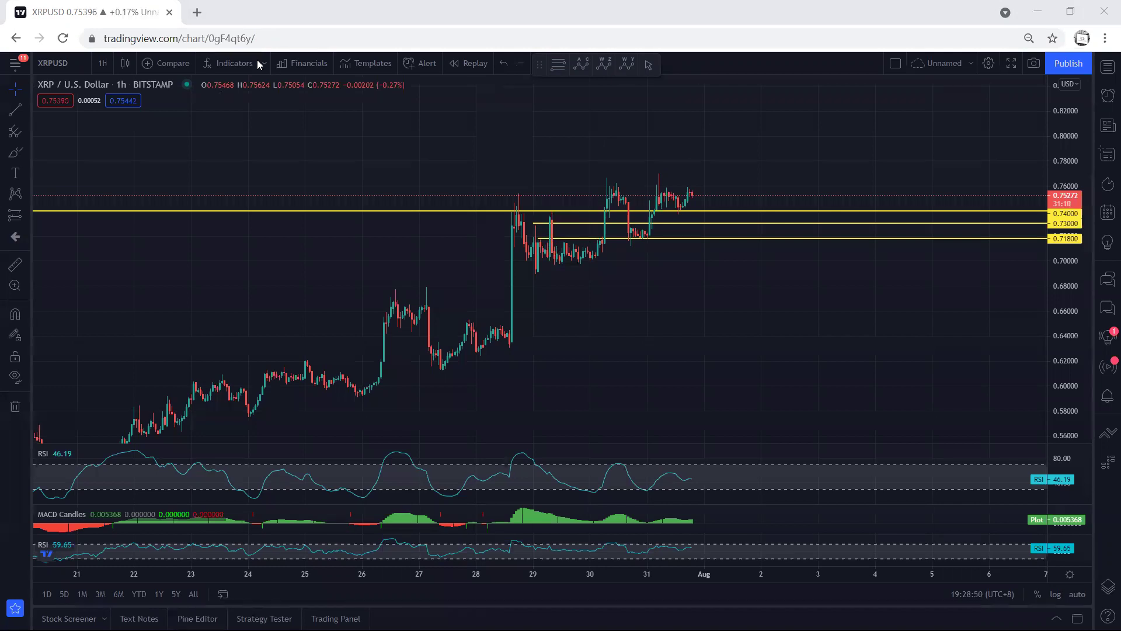
# Switch the XRPUSD chart to the 15-minute interval and stretch the price scale around the 28–31 July candles.
pyautogui.click(103, 63)
pyautogui.click(115, 181)
pyautogui.moveTo(683, 302); pyautogui.dragTo(1011, 352)
pyautogui.moveTo(1054, 295); pyautogui.dragTo(1045, 350)
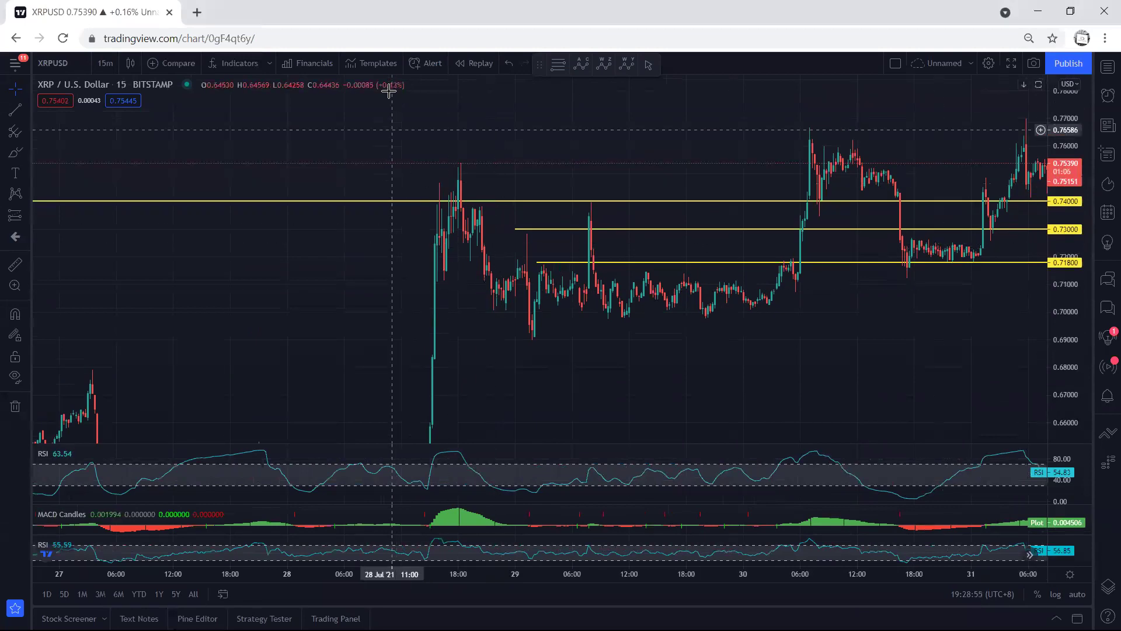
# Mark the 29 July consolidation, spike and drop, trace the price path up to the 30 July high, and clear the strokes.
pyautogui.moveTo(542, 270)
pyautogui.mouseDown()
pyautogui.moveTo(584, 281)
pyautogui.moveTo(583, 303)
pyautogui.mouseUp()
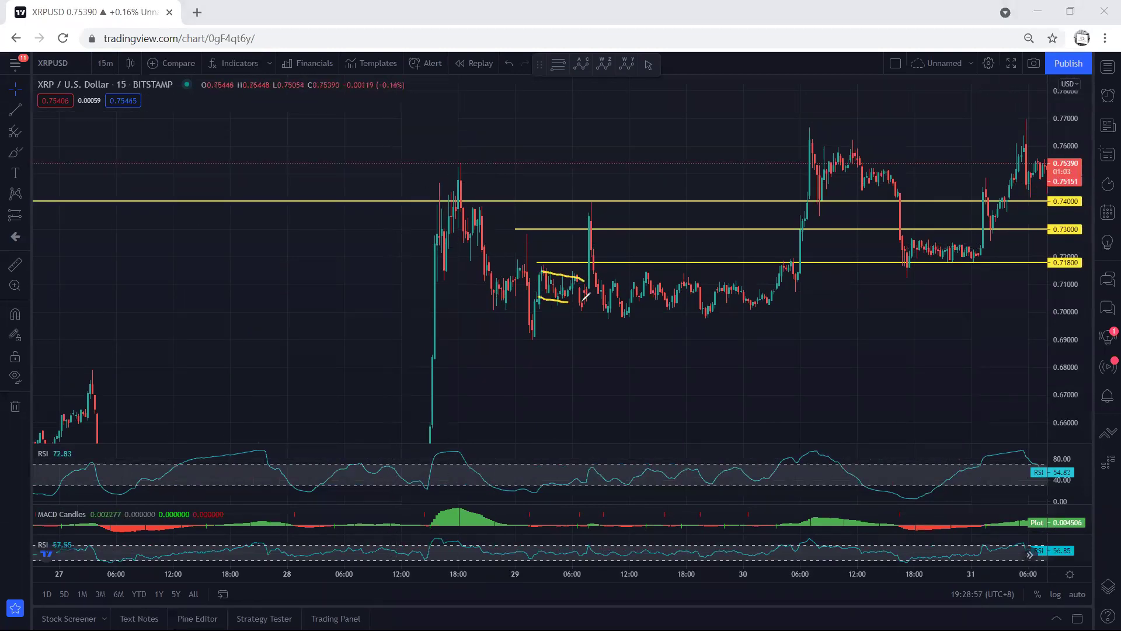
pyautogui.moveTo(555, 259); pyautogui.dragTo(552, 261)
pyautogui.moveTo(589, 260); pyautogui.dragTo(587, 203)
pyautogui.moveTo(556, 151); pyautogui.dragTo(581, 198)
pyautogui.moveTo(580, 198)
pyautogui.mouseDown()
pyautogui.moveTo(569, 193)
pyautogui.moveTo(610, 304)
pyautogui.mouseUp()
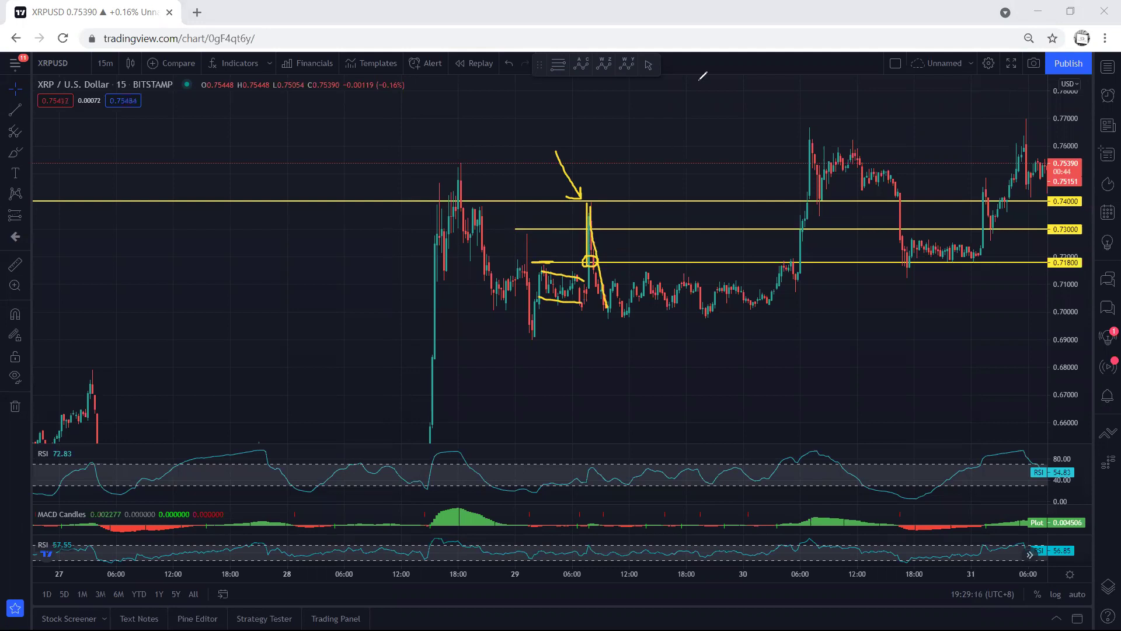
pyautogui.hotkey('ctrl', 'shift', '7')
pyautogui.moveTo(589, 209)
pyautogui.mouseDown()
pyautogui.moveTo(605, 306)
pyautogui.moveTo(678, 293)
pyautogui.moveTo(776, 257)
pyautogui.moveTo(814, 153)
pyautogui.mouseUp()
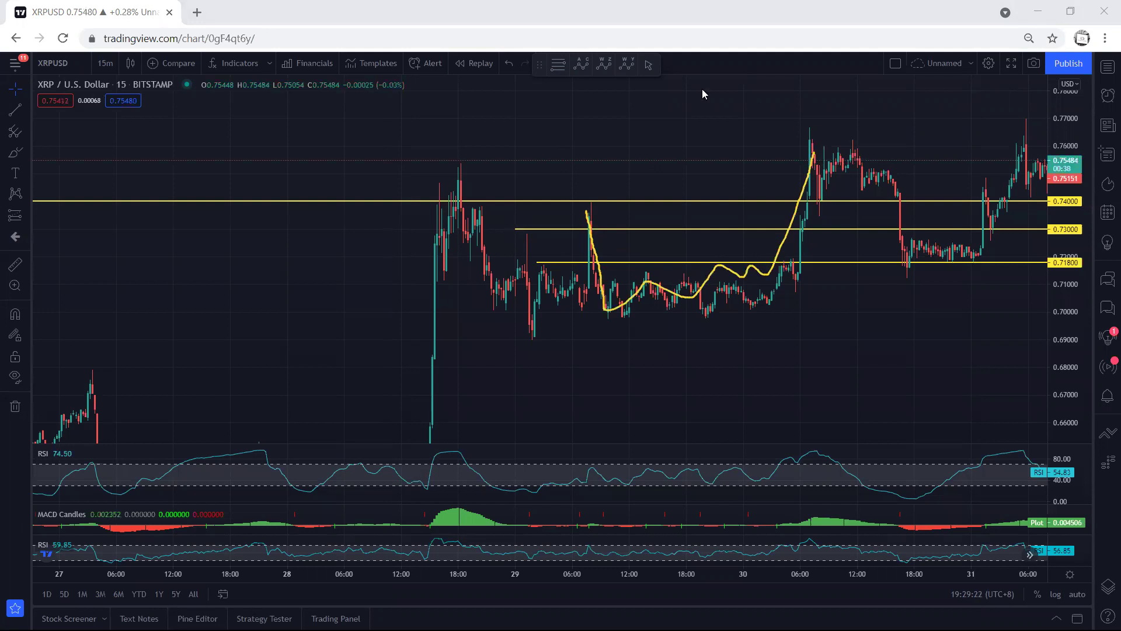
pyautogui.hotkey('ctrl', 'z')
# Set the chart back to the 1-hour interval with the price scale auto-fitted to the latest candles.
pyautogui.click(105, 63)
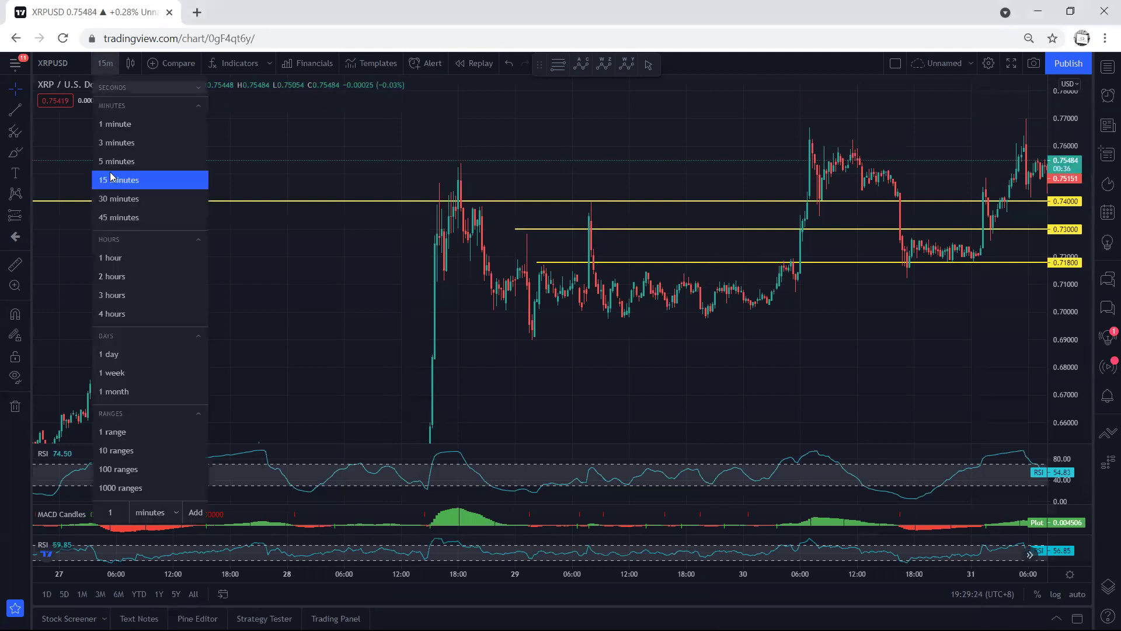
pyautogui.click(120, 257)
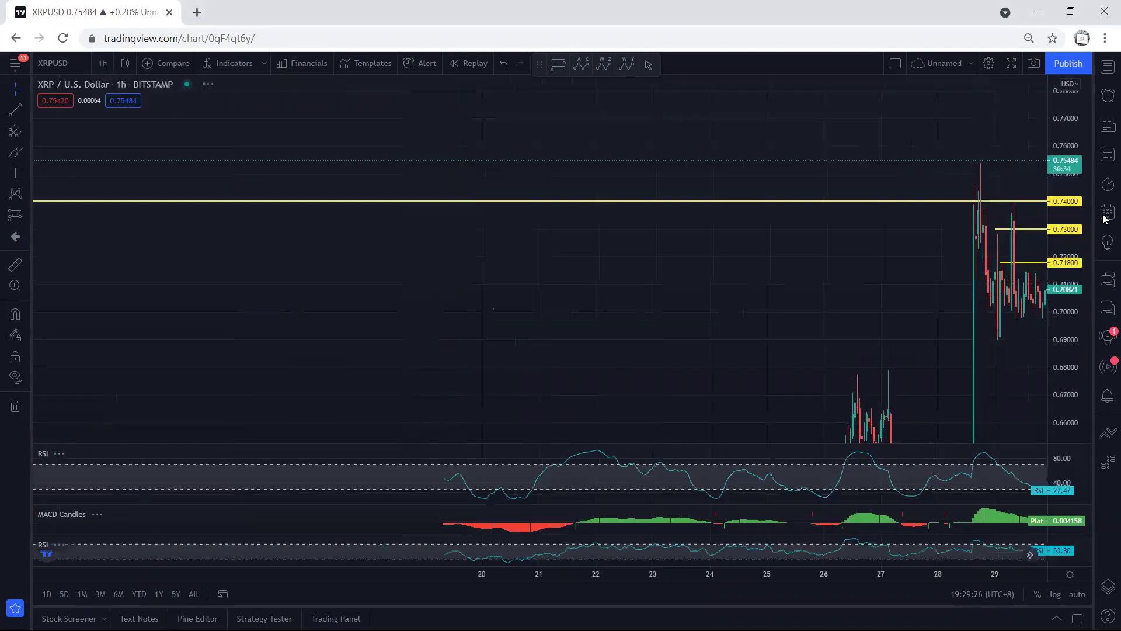
pyautogui.doubleClick(1076, 190)
pyautogui.moveTo(663, 358); pyautogui.dragTo(445, 393)
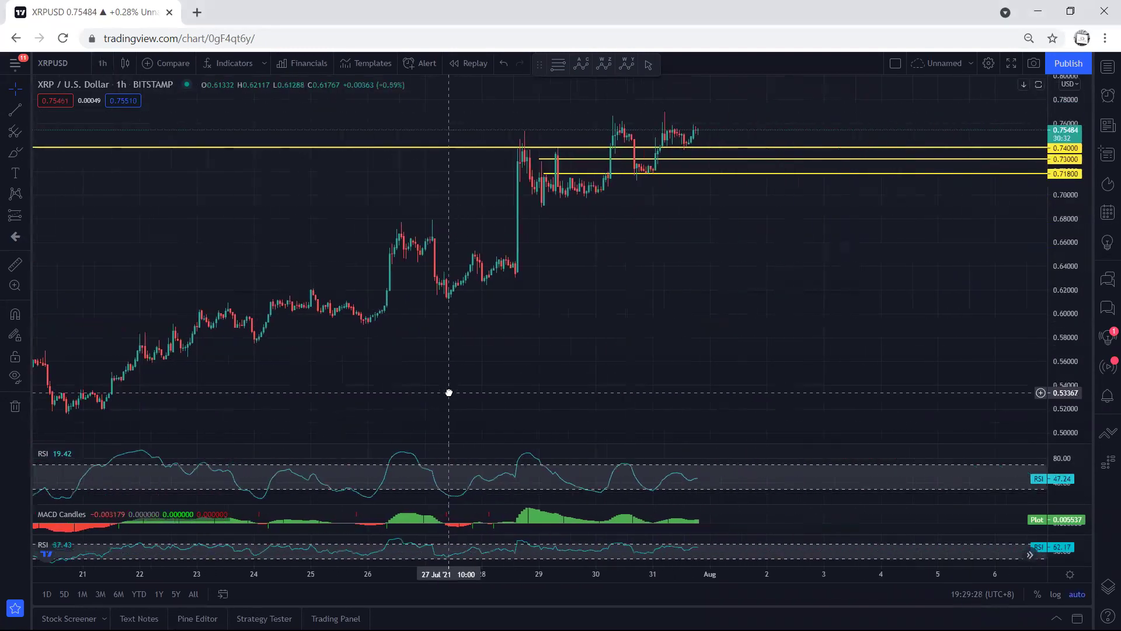
# Delete the horizontal lines at 0.73 and 0.718 from the chart.
pyautogui.click(675, 159)
pyautogui.press('Delete')
pyautogui.click(685, 174)
pyautogui.press('Delete')
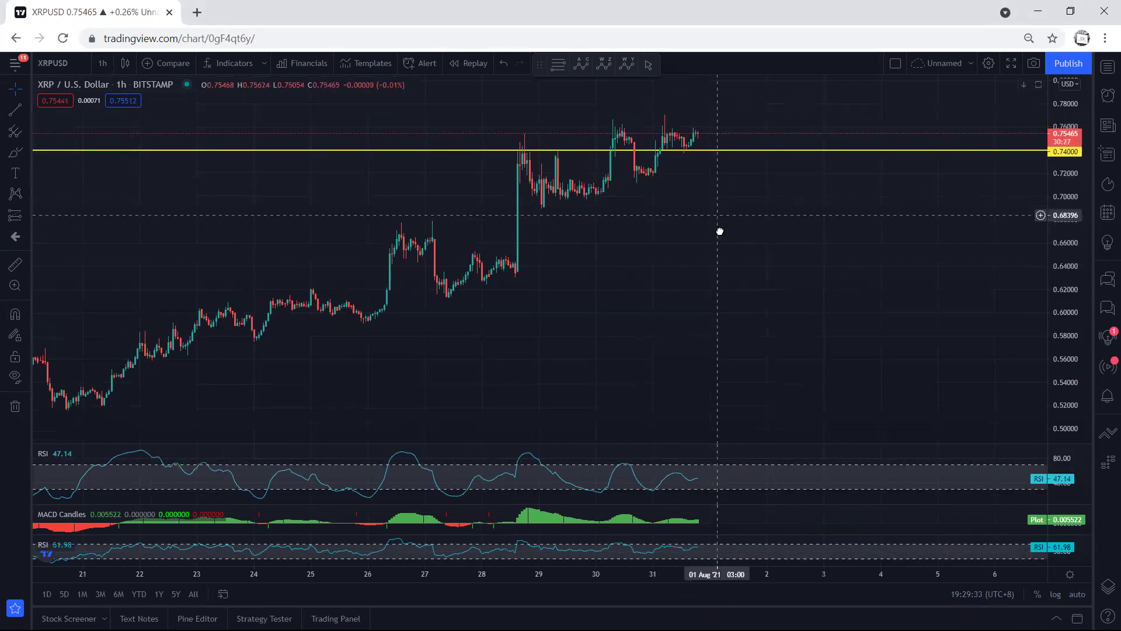
# Circle the 30–31 July price range around the 0.74 line freehand, and erase the circle.
pyautogui.moveTo(718, 221); pyautogui.dragTo(718, 268)
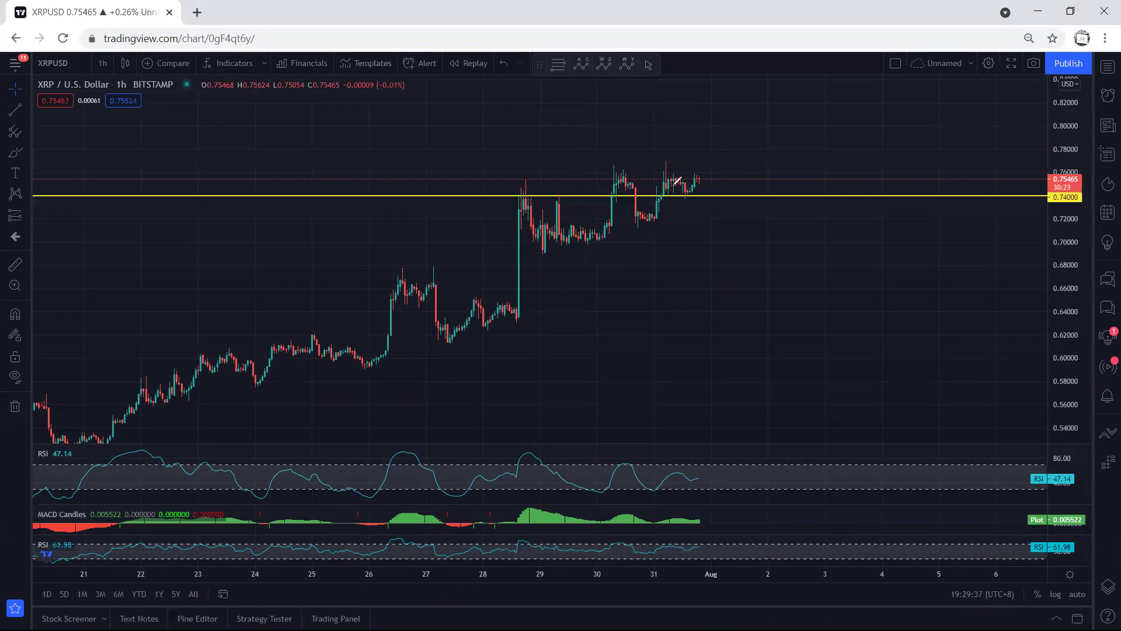
pyautogui.moveTo(618, 171)
pyautogui.mouseDown()
pyautogui.moveTo(684, 155)
pyautogui.moveTo(698, 221)
pyautogui.moveTo(630, 168)
pyautogui.mouseUp()
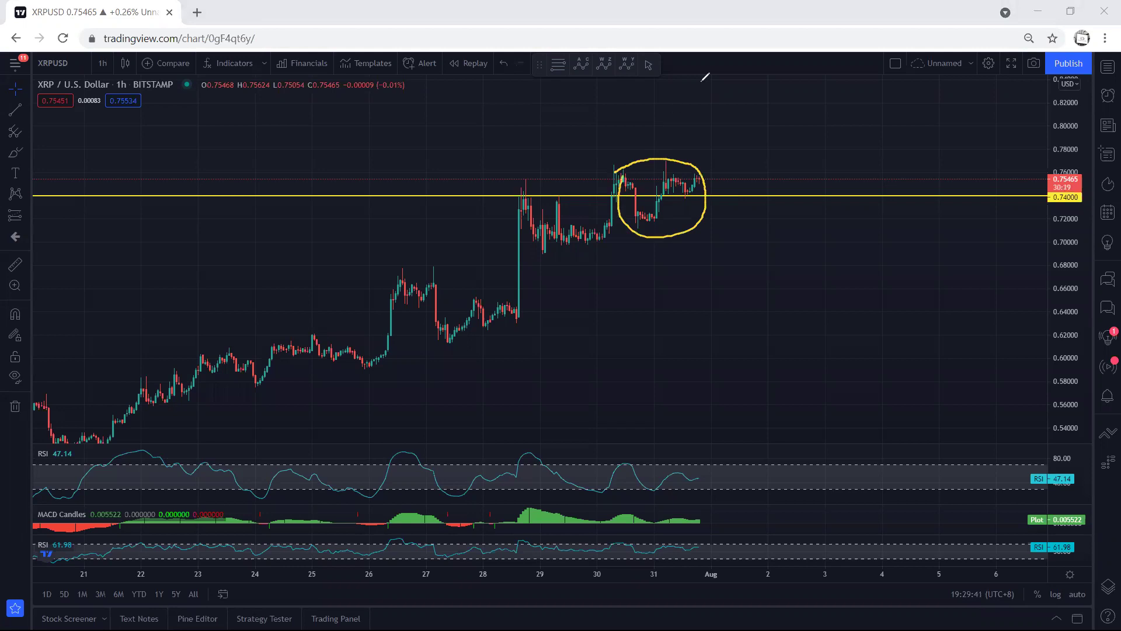
pyautogui.hotkey('ctrl', 'z')
# Switch the chart to the 1-day interval and compress the price scale to fit the year's price action.
pyautogui.click(104, 63)
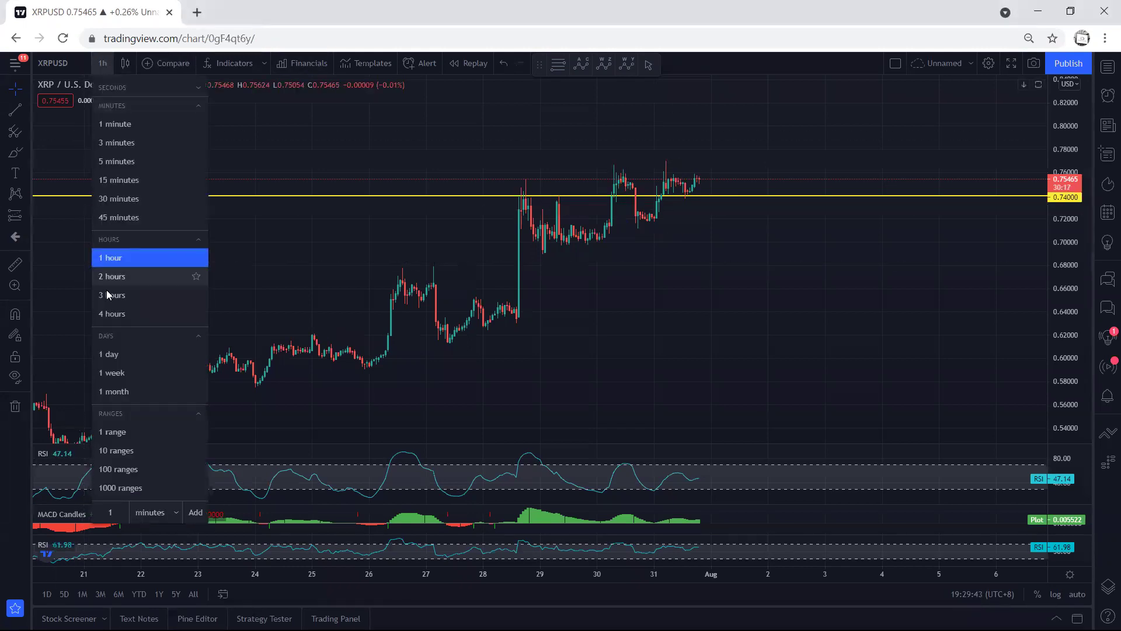
pyautogui.click(114, 353)
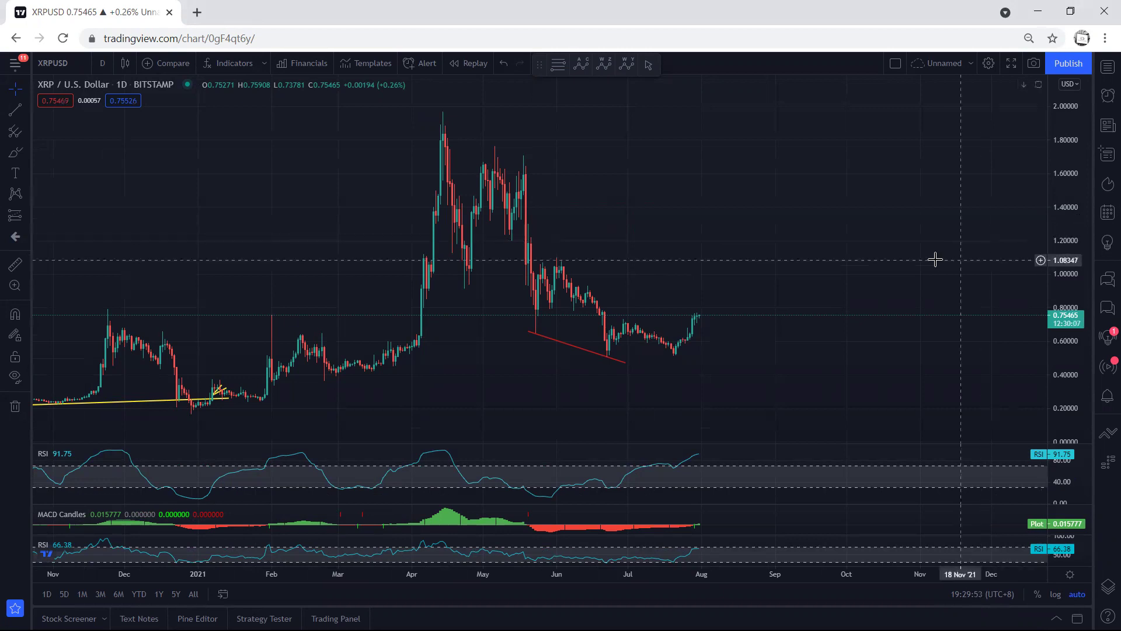
pyautogui.moveTo(1074, 382); pyautogui.dragTo(1075, 373)
pyautogui.moveTo(877, 395); pyautogui.dragTo(794, 395)
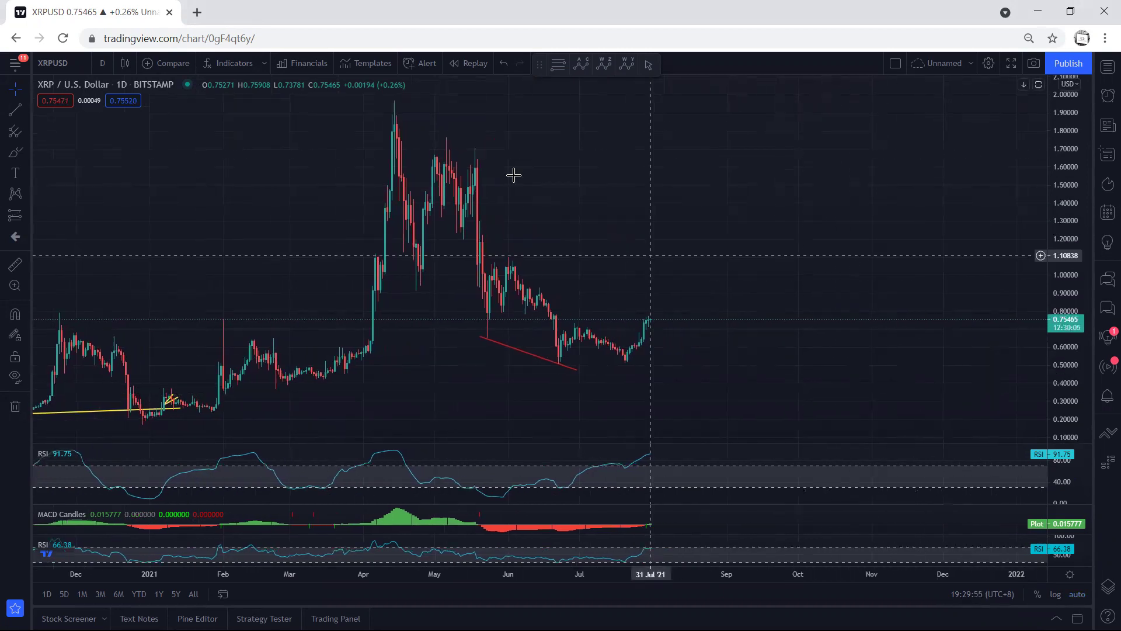
# Sketch a rising path from the current price, circle the June–July and May–June ranges, and clear the strokes.
pyautogui.moveTo(646, 326); pyautogui.dragTo(670, 292)
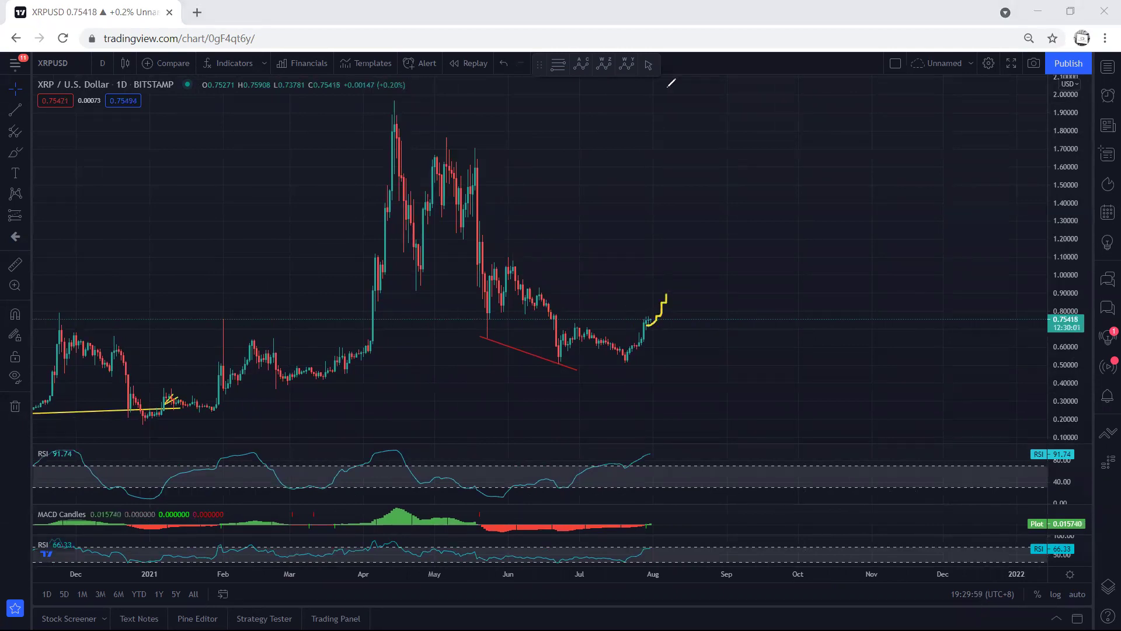
pyautogui.hotkey('ctrl', 'z')
pyautogui.moveTo(558, 368)
pyautogui.mouseDown()
pyautogui.moveTo(660, 333)
pyautogui.moveTo(659, 315)
pyautogui.moveTo(559, 350)
pyautogui.mouseUp()
pyautogui.moveTo(483, 307)
pyautogui.mouseDown()
pyautogui.moveTo(506, 320)
pyautogui.moveTo(530, 253)
pyautogui.moveTo(484, 297)
pyautogui.moveTo(501, 315)
pyautogui.mouseUp()
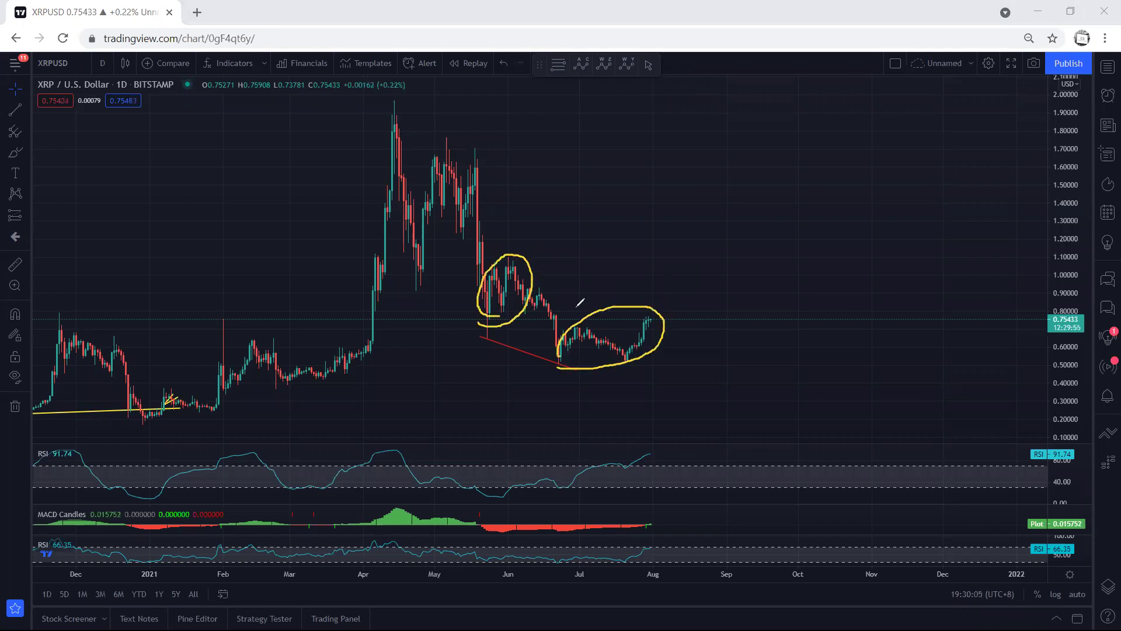
pyautogui.press('e')
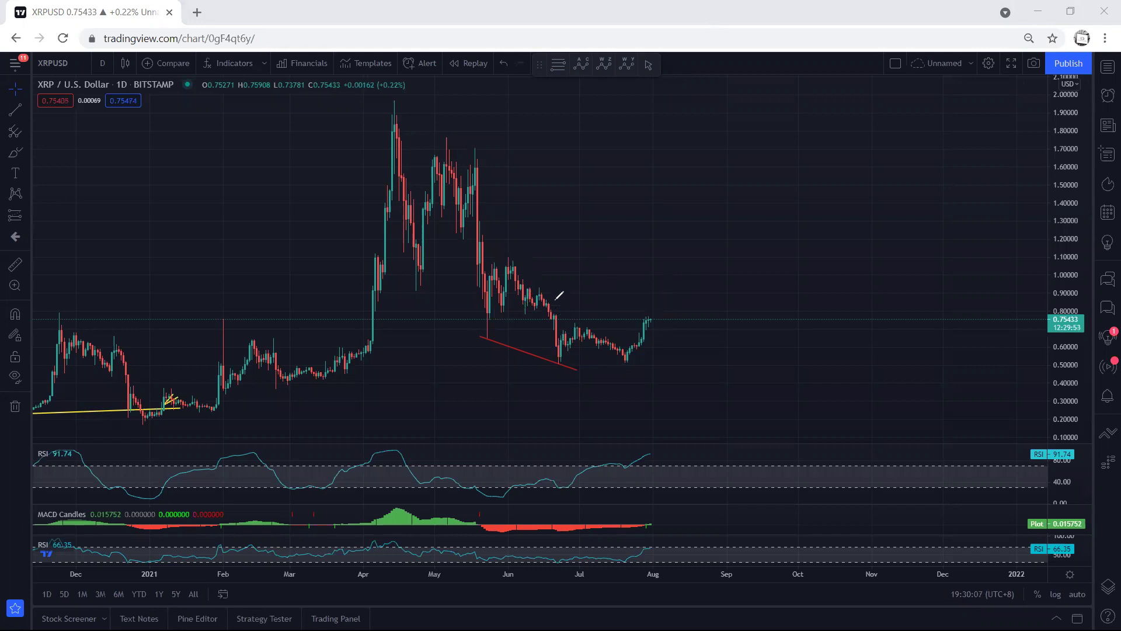
# Trace the May–June and June–July rebounds on the daily chart with freehand strokes.
pyautogui.moveTo(484, 326)
pyautogui.mouseDown()
pyautogui.moveTo(494, 266)
pyautogui.moveTo(496, 288)
pyautogui.moveTo(511, 260)
pyautogui.mouseUp()
pyautogui.moveTo(558, 359)
pyautogui.mouseDown()
pyautogui.moveTo(569, 341)
pyautogui.moveTo(634, 348)
pyautogui.moveTo(646, 314)
pyautogui.mouseUp()
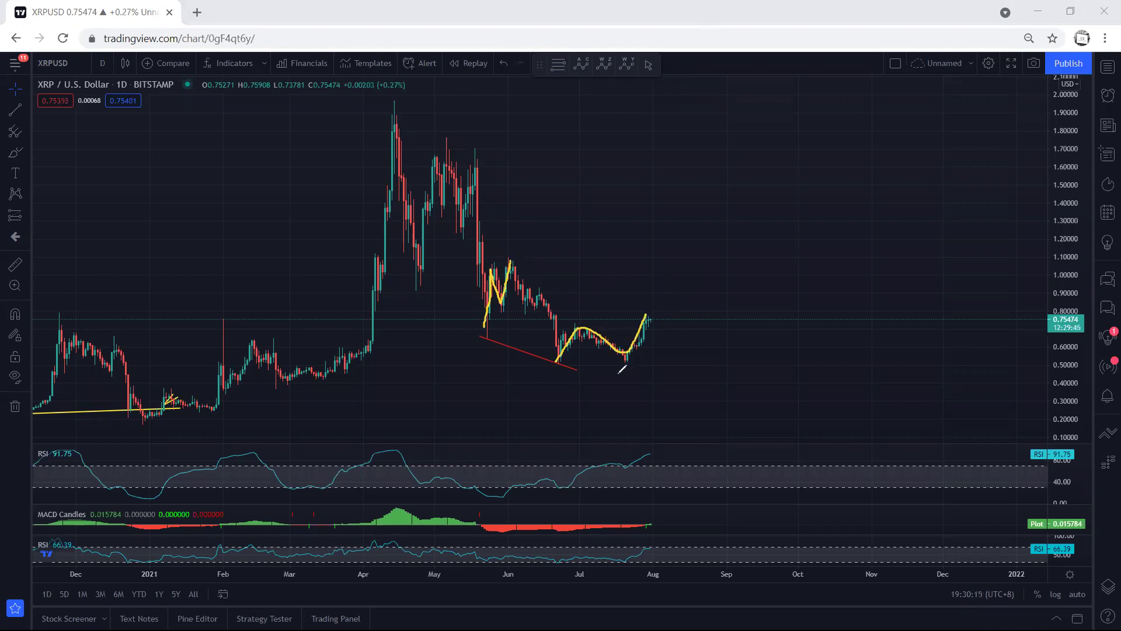
pyautogui.moveTo(632, 362)
pyautogui.mouseDown()
pyautogui.moveTo(566, 366)
pyautogui.moveTo(645, 321)
pyautogui.mouseUp()
# Outline the pattern between the May and June lows, the June high and the end-July price freehand, and erase the strokes.
pyautogui.click(538, 366)
pyautogui.click(479, 330)
pyautogui.moveTo(510, 295)
pyautogui.mouseDown()
pyautogui.moveTo(517, 256)
pyautogui.moveTo(639, 318)
pyautogui.mouseUp()
pyautogui.moveTo(478, 334); pyautogui.dragTo(562, 366)
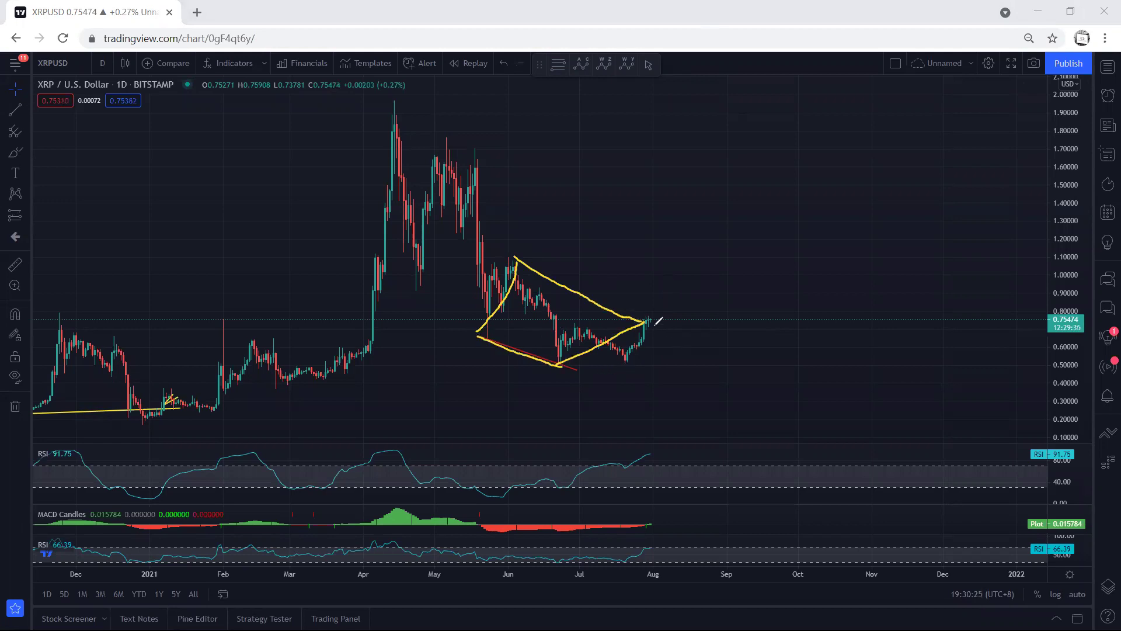
pyautogui.moveTo(653, 317); pyautogui.dragTo(695, 369)
pyautogui.press('e')
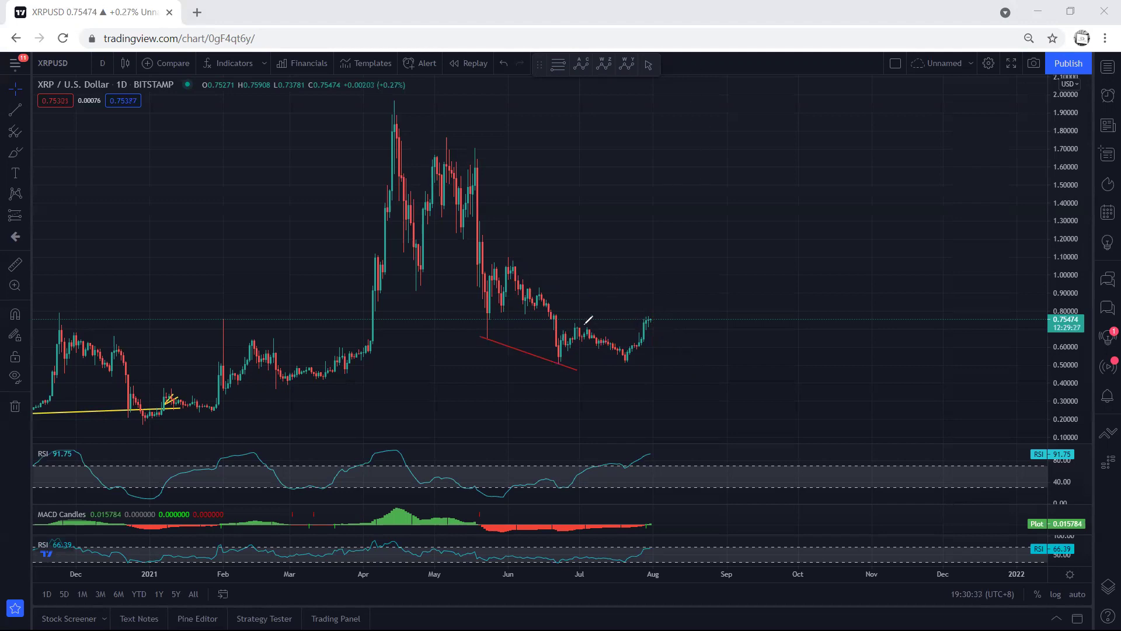
# Sketch falling lines along the June–July highs and May–June lows, add a rising stroke to the current price, and undo them.
pyautogui.moveTo(515, 255); pyautogui.dragTo(652, 308)
pyautogui.moveTo(485, 332); pyautogui.dragTo(558, 359)
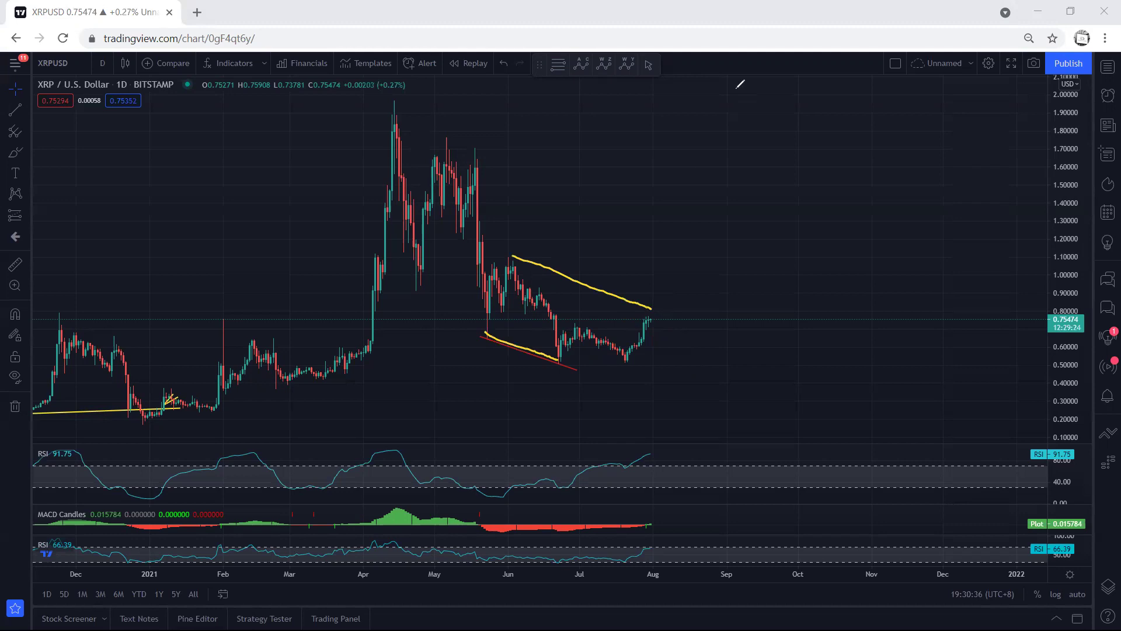
pyautogui.hotkey('ctrl', 'z')
pyautogui.hotkey('ctrl', 'z')
pyautogui.moveTo(580, 325)
pyautogui.mouseDown()
pyautogui.moveTo(624, 354)
pyautogui.moveTo(659, 292)
pyautogui.mouseUp()
pyautogui.hotkey('ctrl', 'z')
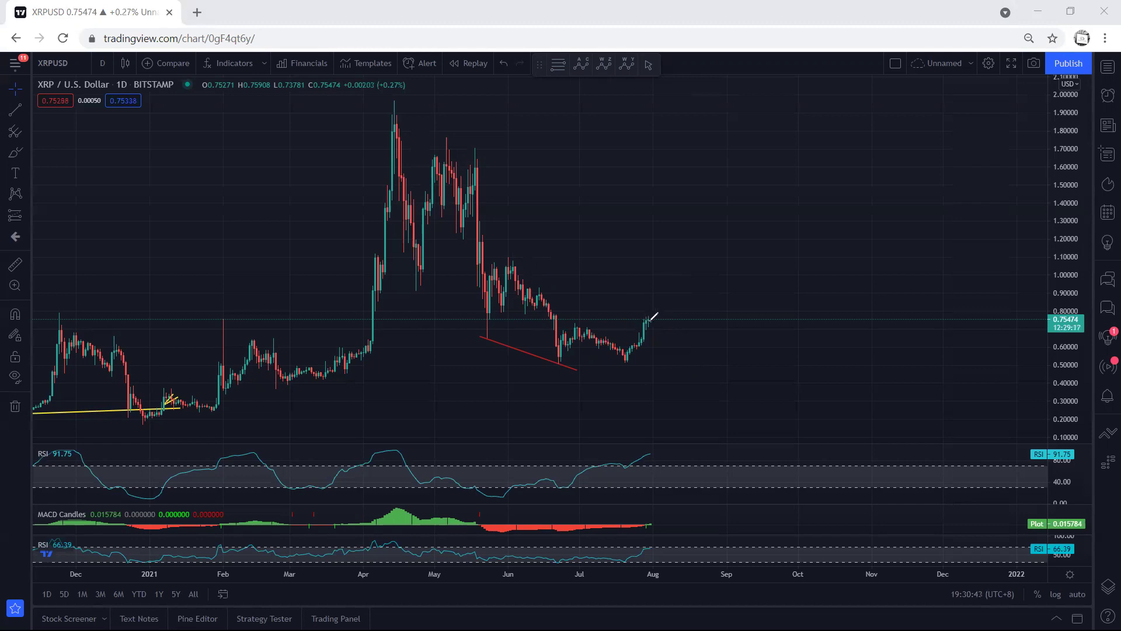
# Circle the current price with an upward arrow to about 1.00, retrace the upper and lower pattern lines, and clear everything.
pyautogui.moveTo(659, 318)
pyautogui.mouseDown()
pyautogui.moveTo(654, 305)
pyautogui.moveTo(641, 315)
pyautogui.moveTo(660, 326)
pyautogui.moveTo(678, 270)
pyautogui.moveTo(681, 279)
pyautogui.mouseUp()
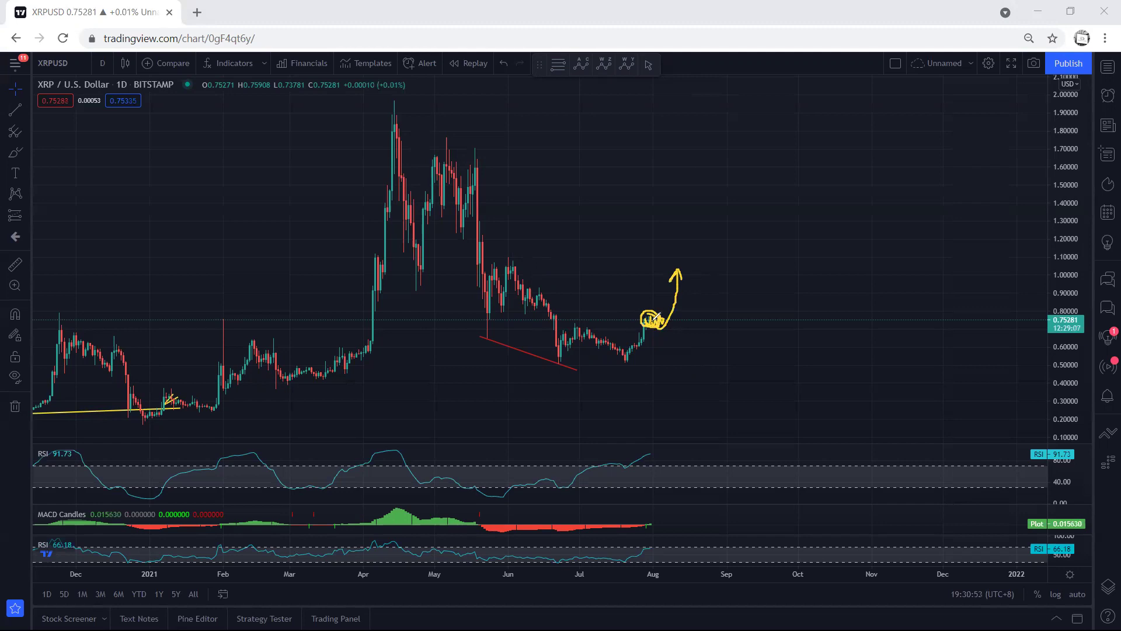
pyautogui.moveTo(508, 257); pyautogui.dragTo(645, 309)
pyautogui.moveTo(479, 335); pyautogui.dragTo(544, 356)
pyautogui.moveTo(638, 331)
pyautogui.mouseDown()
pyautogui.moveTo(654, 330)
pyautogui.moveTo(646, 315)
pyautogui.moveTo(648, 329)
pyautogui.mouseUp()
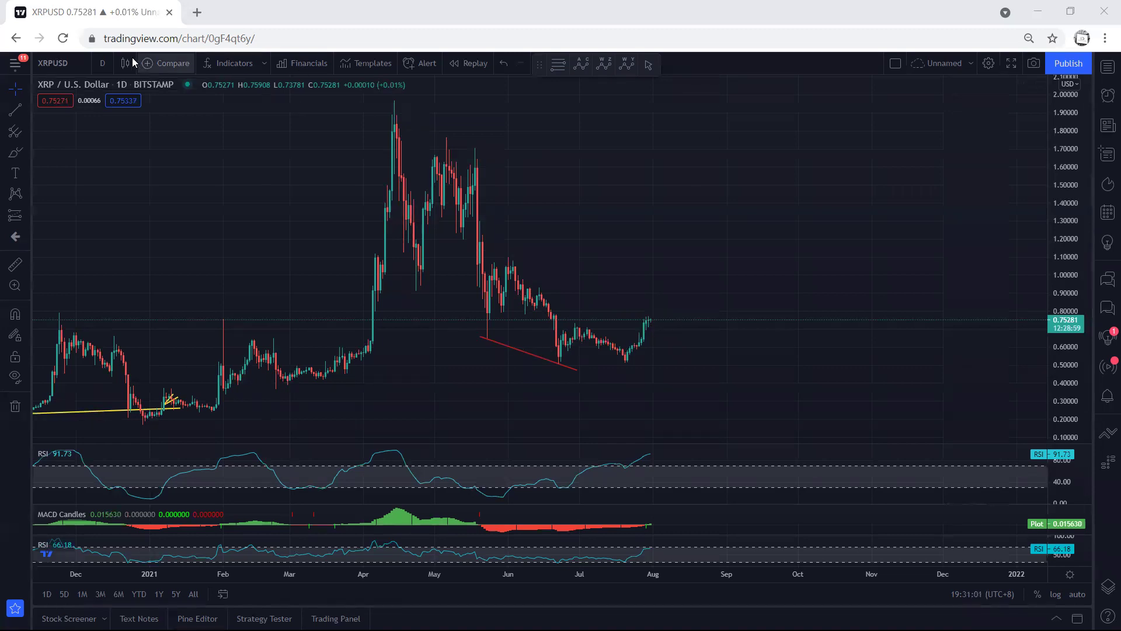
# Switch the chart to the 4-hour interval and auto-fit the price scale.
pyautogui.click(102, 63)
pyautogui.click(115, 315)
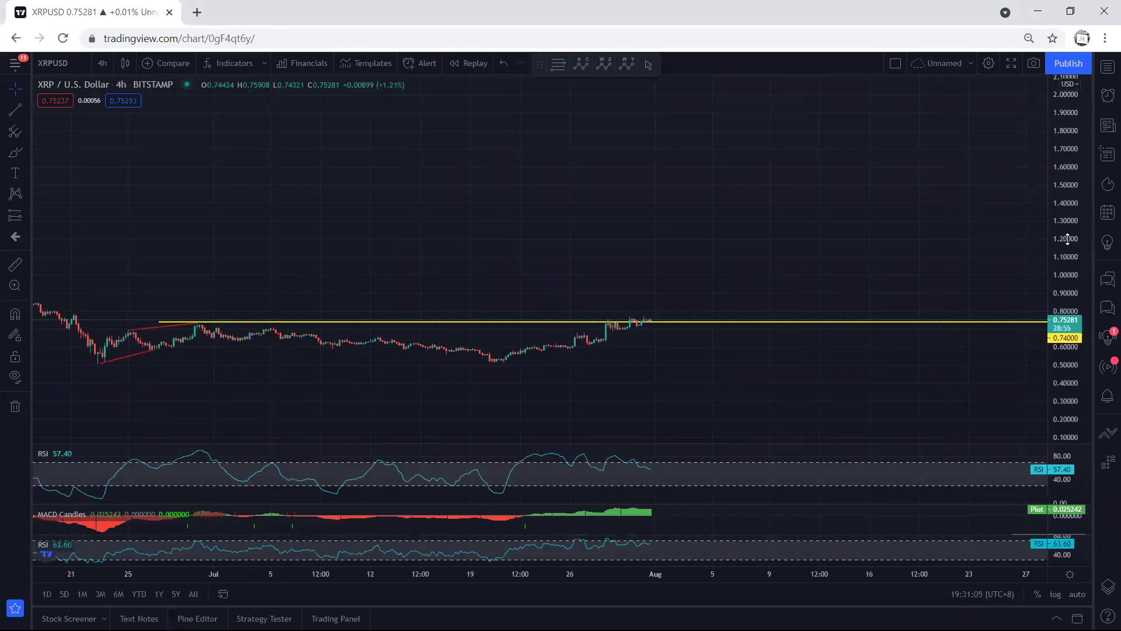
pyautogui.doubleClick(1070, 244)
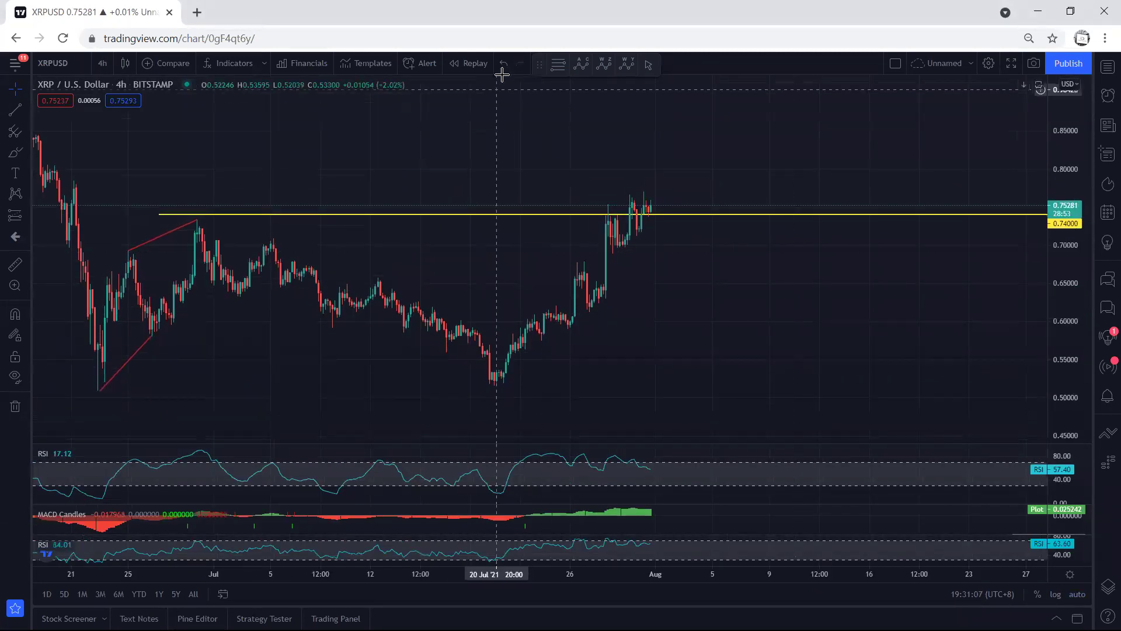
# Sketch a stair-stepped rising path from the 0.70 area through the 0.74 line to about 0.80, and undo it.
pyautogui.moveTo(601, 239); pyautogui.dragTo(687, 159)
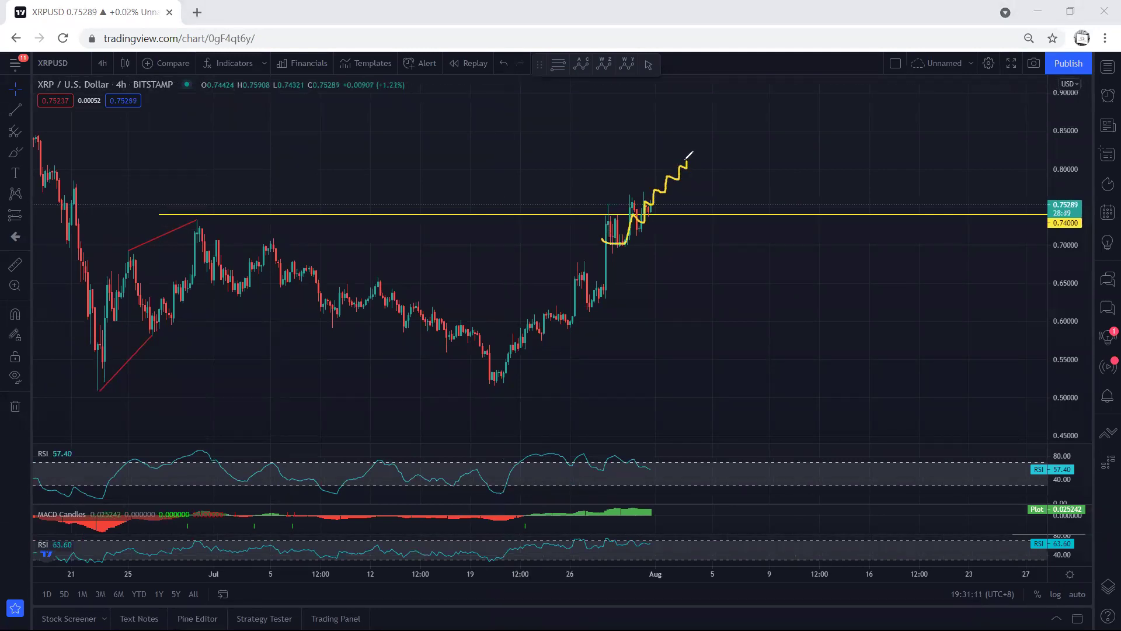
pyautogui.hotkey('ctrl', 'z')
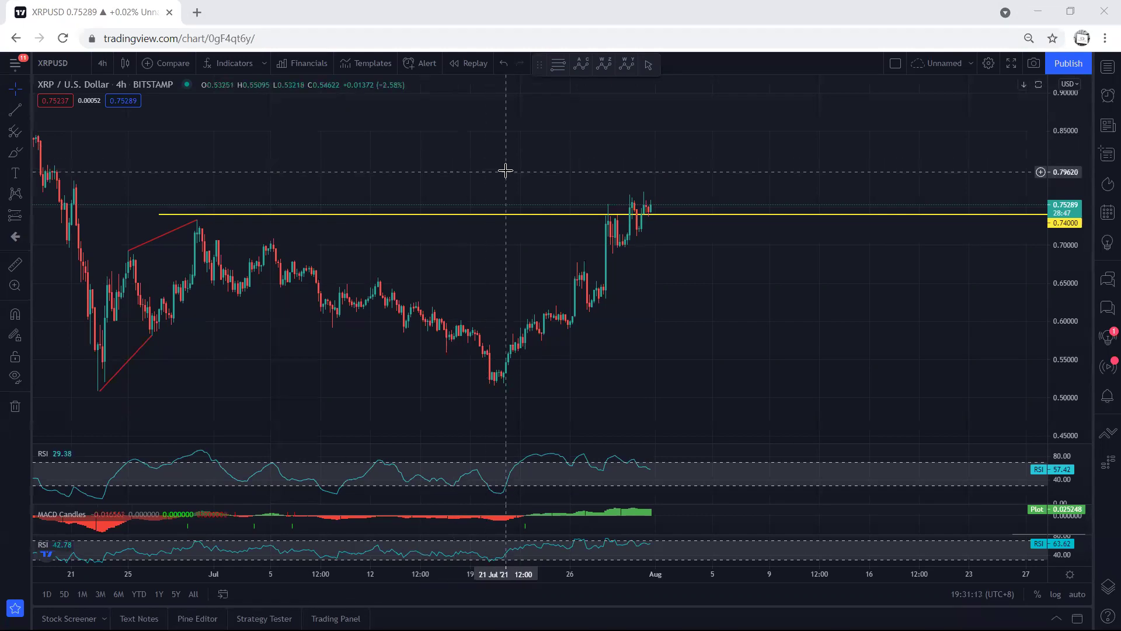
# Delete the horizontal line at 0.74 from the 4-hour chart.
pyautogui.click(497, 216)
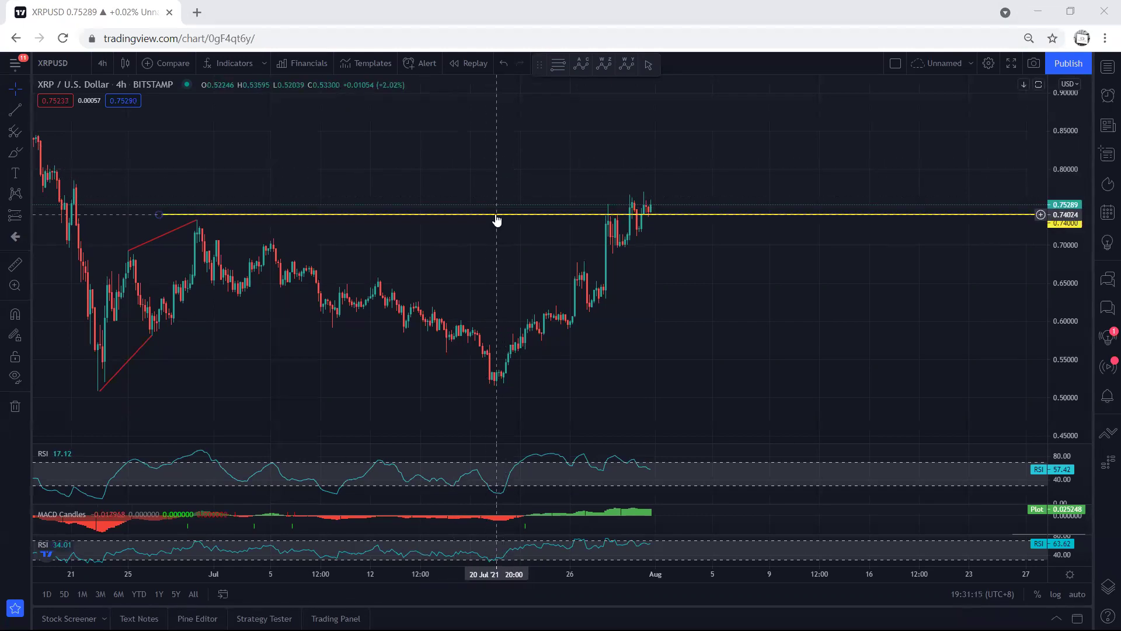
pyautogui.moveTo(496, 243); pyautogui.dragTo(545, 248)
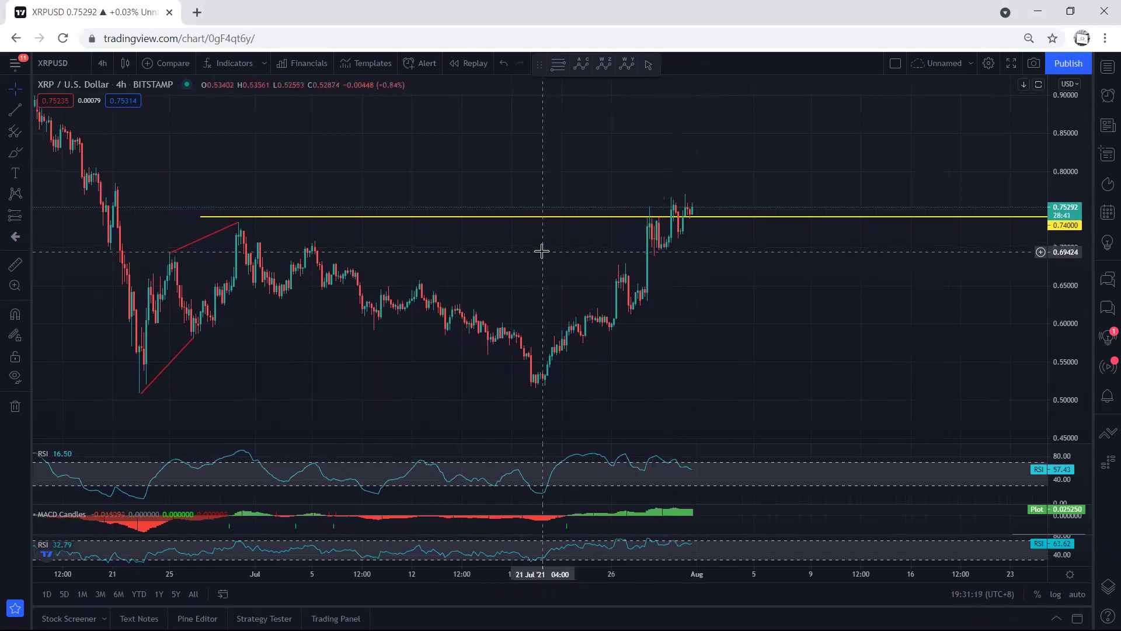
pyautogui.click(511, 215)
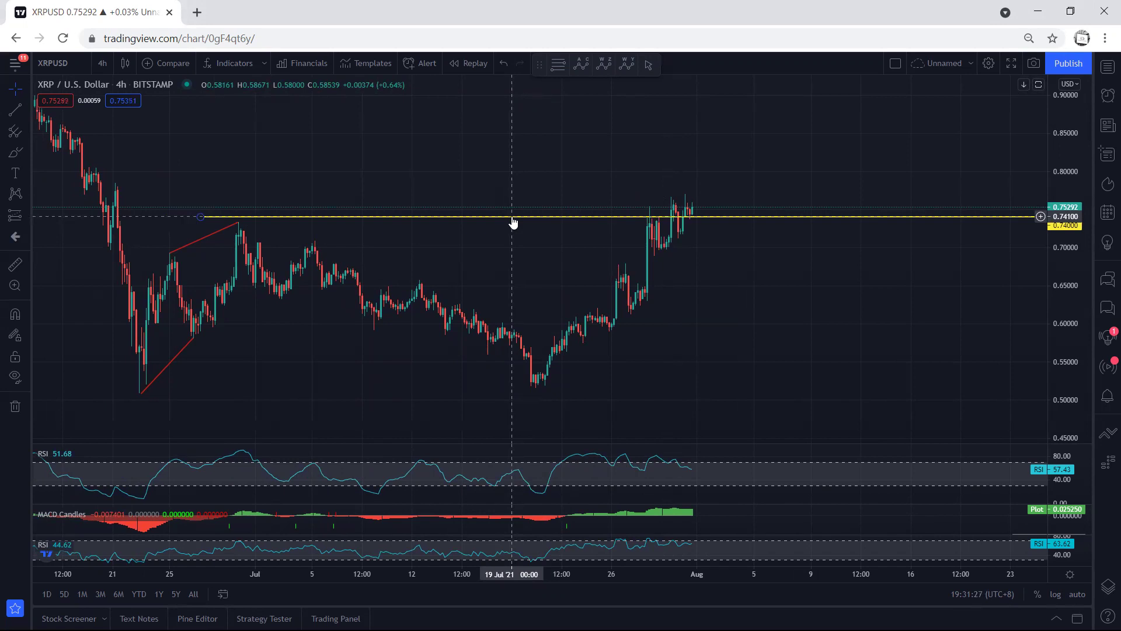
pyautogui.press('Delete')
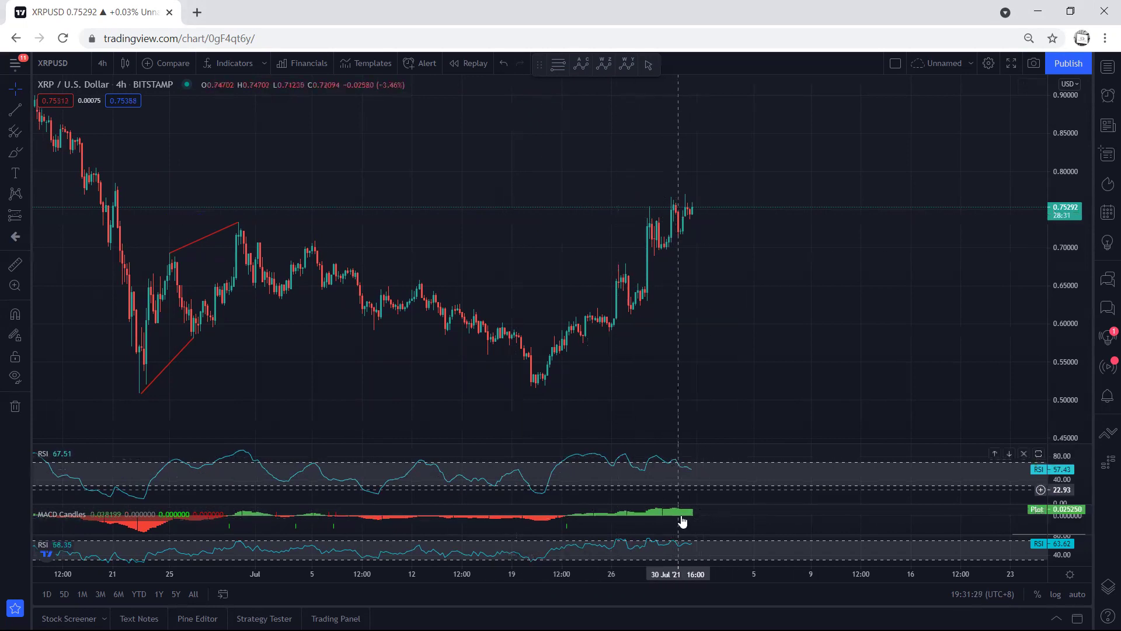
# Return the chart to the 1-hour interval and reposition the price scale around the late-July candles.
pyautogui.click(100, 63)
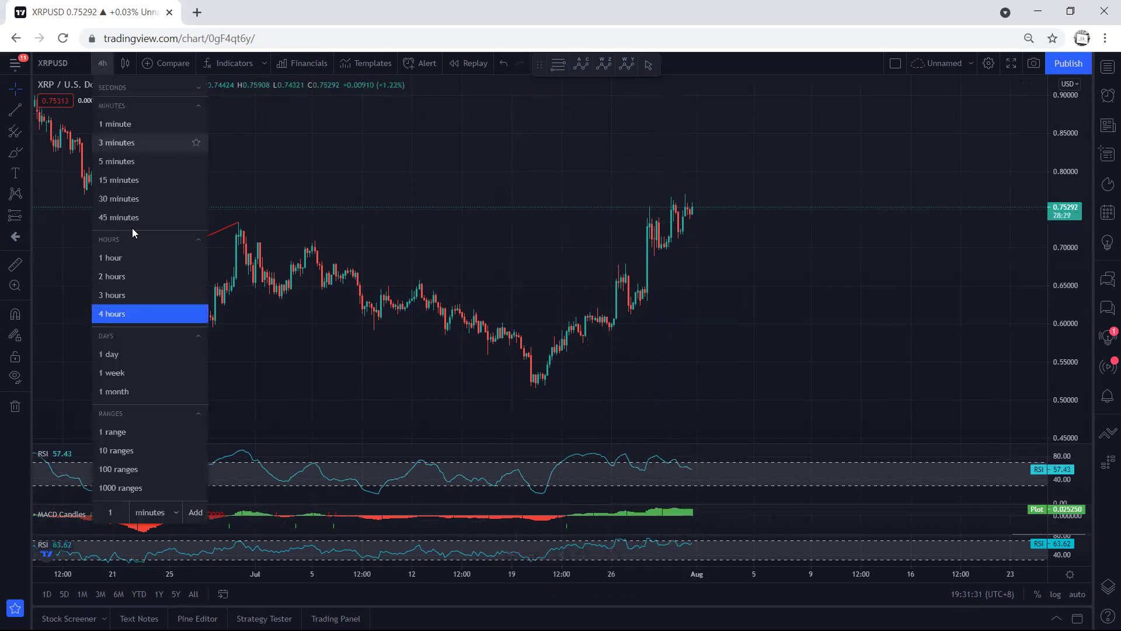
pyautogui.click(175, 259)
pyautogui.moveTo(1066, 334); pyautogui.dragTo(1065, 345)
pyautogui.moveTo(642, 281); pyautogui.dragTo(636, 328)
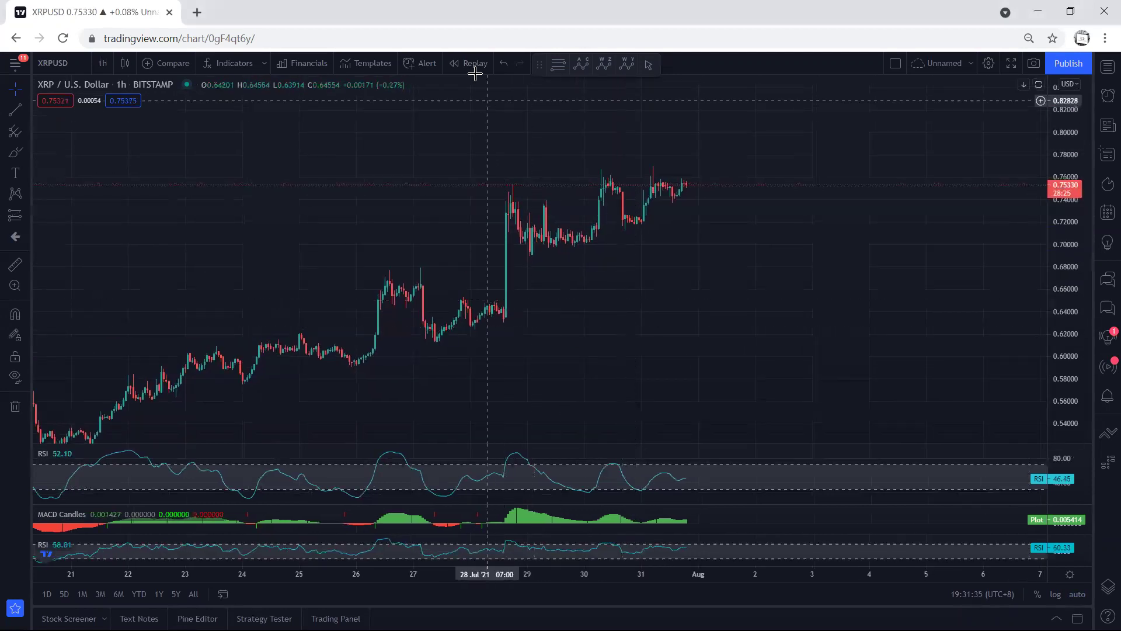
# Mark the three swing highs of 28, 30 and 31 July with short freehand lines.
pyautogui.hotkey('ctrl', '2')
pyautogui.moveTo(643, 165); pyautogui.dragTo(605, 167)
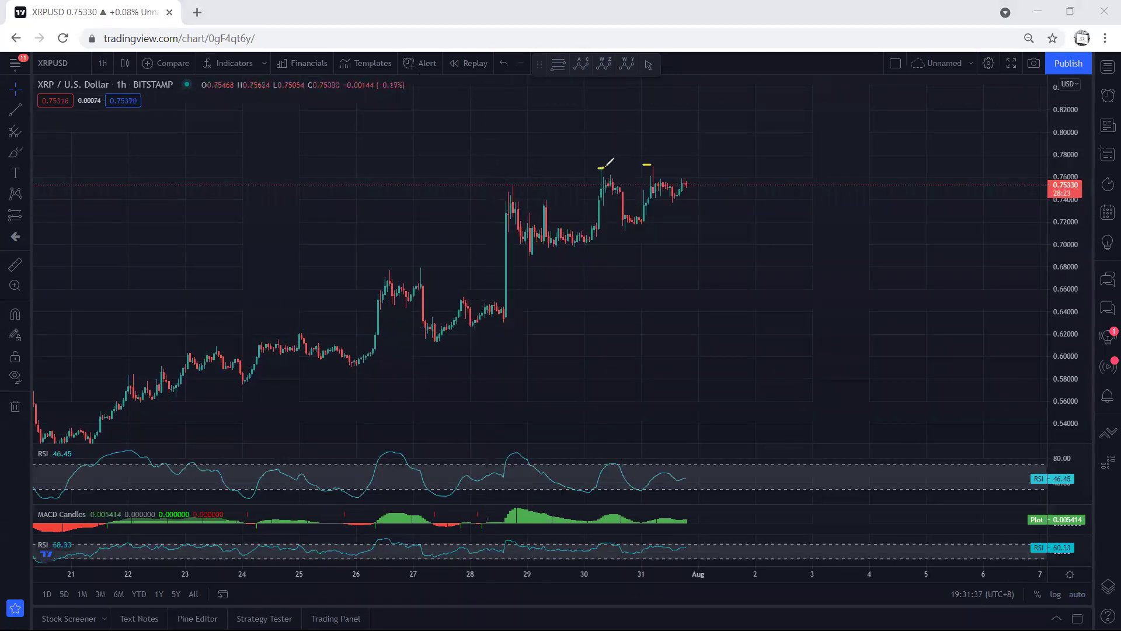
pyautogui.moveTo(505, 187); pyautogui.dragTo(519, 186)
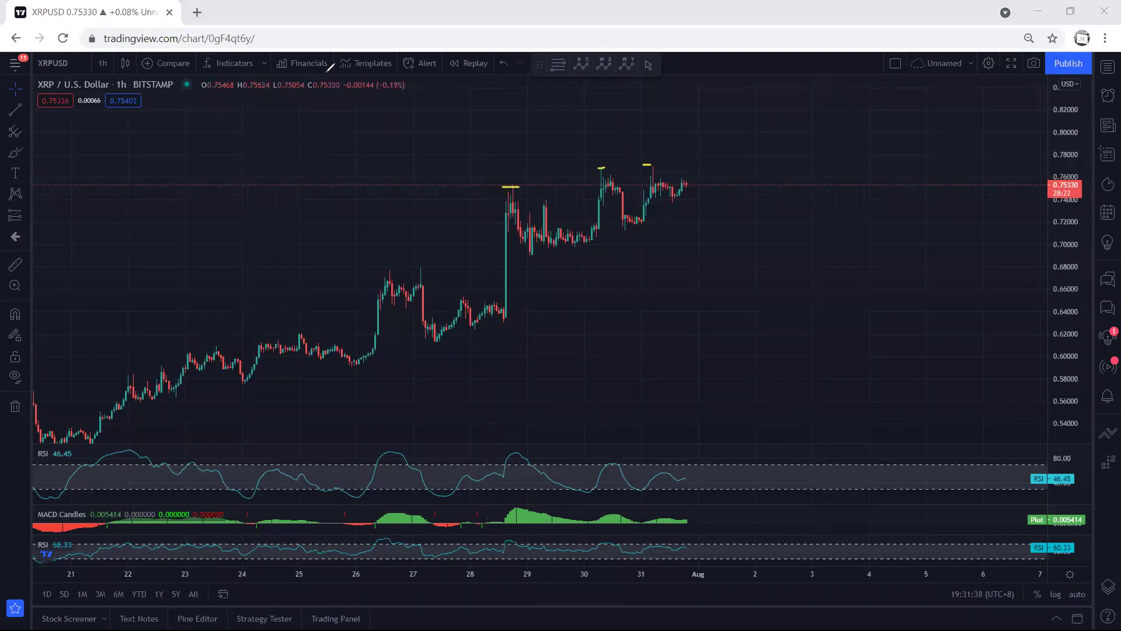
# Enlarge the upper RSI pane to compare its peaks with the price highs, and restore the multi-pane layout.
pyautogui.doubleClick(726, 513)
pyautogui.doubleClick(708, 292)
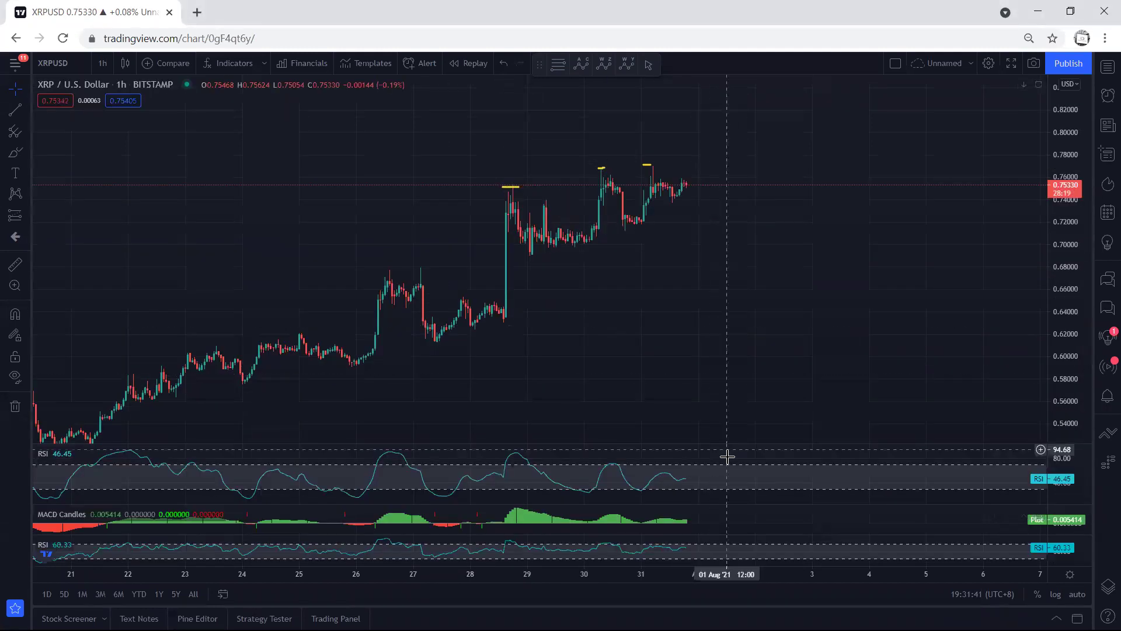
pyautogui.doubleClick(731, 479)
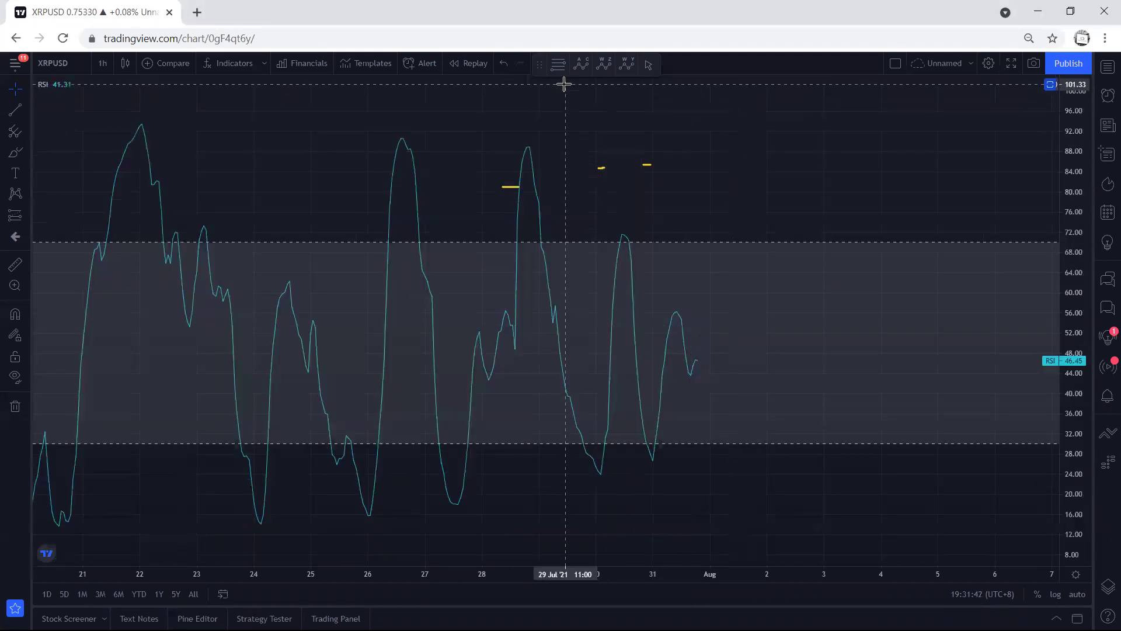
pyautogui.doubleClick(723, 200)
# Outline the 28–31 July consolidation with freehand upper and lower boundary lines and trace the price swings inside it.
pyautogui.moveTo(408, 113); pyautogui.dragTo(393, 140)
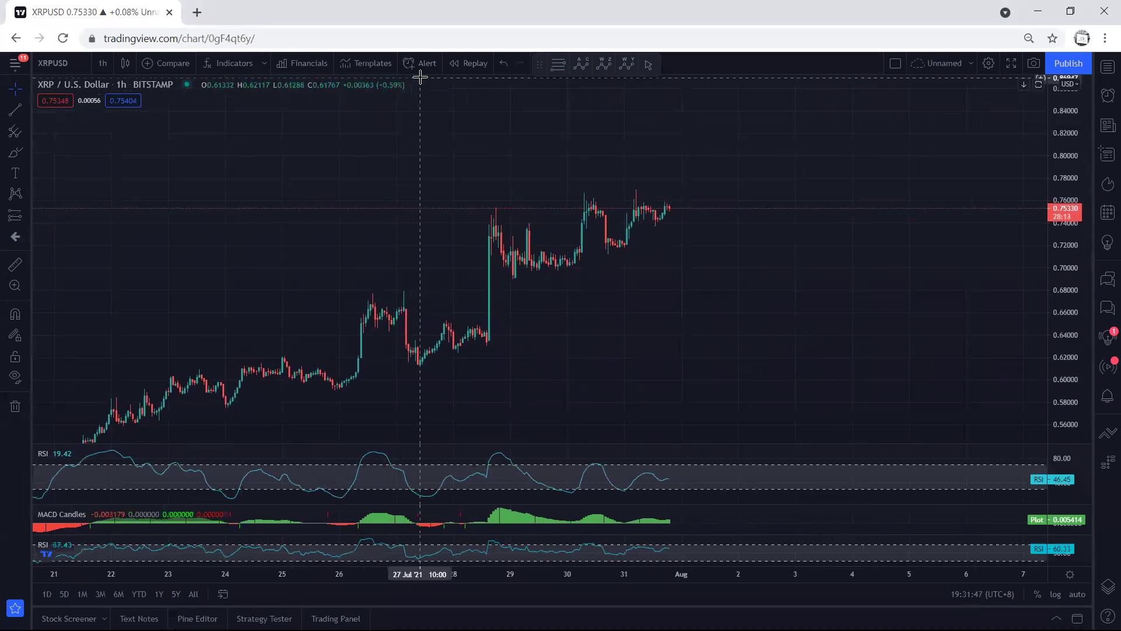
pyautogui.scroll(2, 528, 323)
pyautogui.moveTo(533, 325); pyautogui.dragTo(682, 320)
pyautogui.moveTo(1083, 395); pyautogui.dragTo(1066, 345)
pyautogui.moveTo(774, 342); pyautogui.dragTo(693, 343)
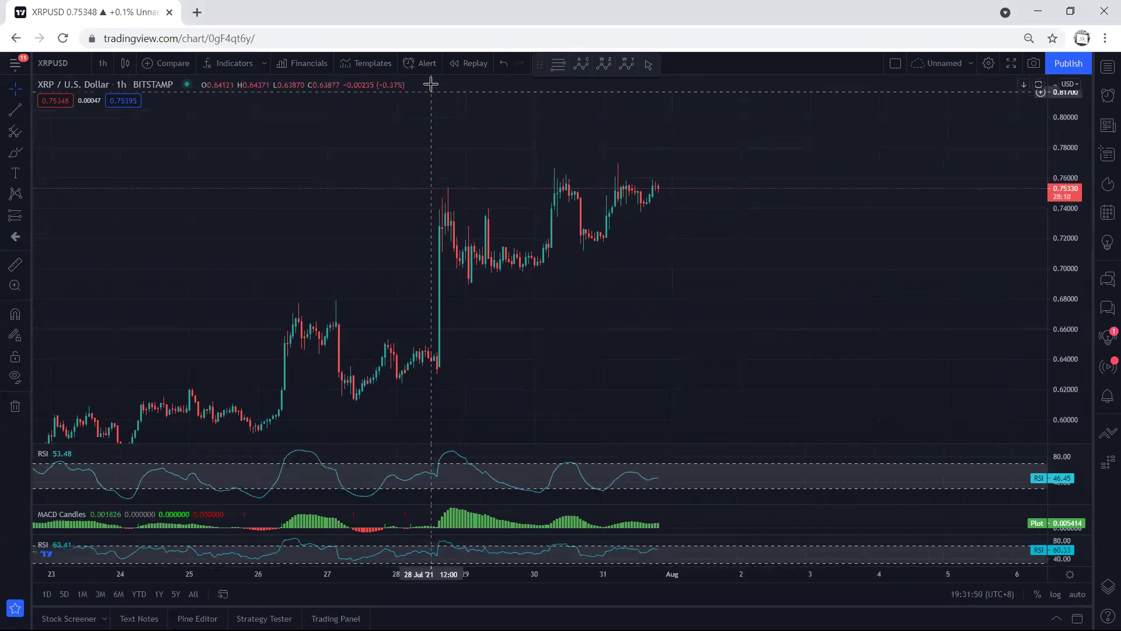
pyautogui.moveTo(486, 217)
pyautogui.mouseDown()
pyautogui.moveTo(518, 255)
pyautogui.moveTo(569, 181)
pyautogui.moveTo(593, 235)
pyautogui.mouseUp()
pyautogui.moveTo(469, 285); pyautogui.dragTo(487, 211)
pyautogui.moveTo(597, 243)
pyautogui.mouseDown()
pyautogui.moveTo(616, 164)
pyautogui.moveTo(487, 208)
pyautogui.mouseUp()
pyautogui.moveTo(476, 282); pyautogui.dragTo(591, 246)
pyautogui.moveTo(439, 206); pyautogui.dragTo(462, 270)
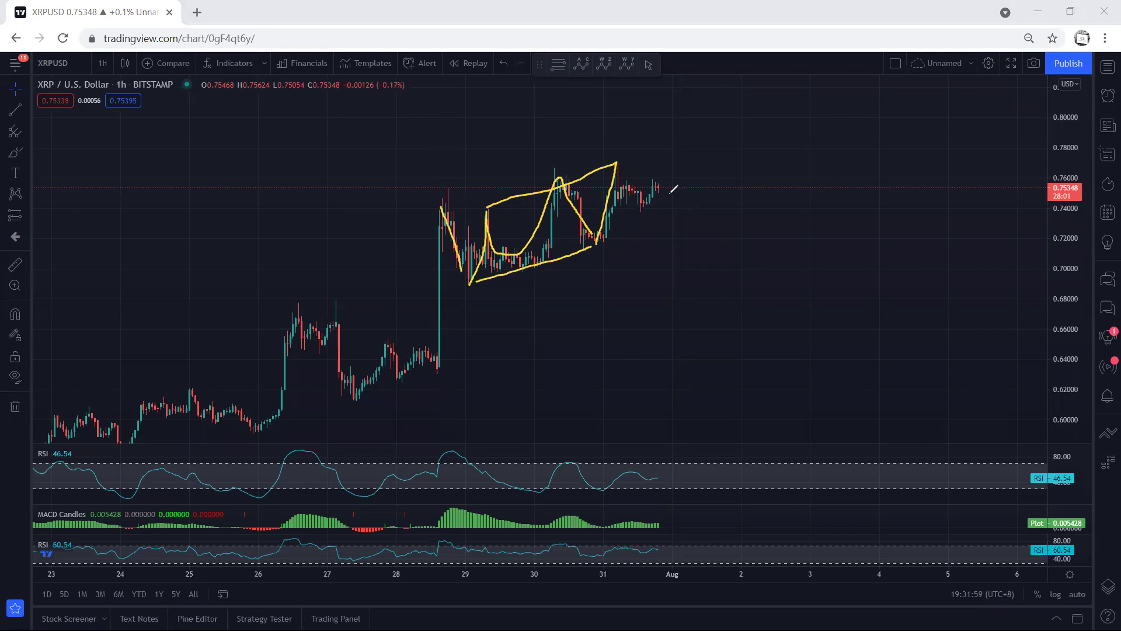
# Sketch wider channel lines, a dip to about 0.72, a stepped rise to about 0.80 and a fall to about 0.62, and clear all sketches.
pyautogui.moveTo(658, 184); pyautogui.dragTo(685, 237)
pyautogui.moveTo(451, 189); pyautogui.dragTo(458, 188)
pyautogui.moveTo(537, 177); pyautogui.dragTo(608, 159)
pyautogui.moveTo(470, 284)
pyautogui.mouseDown()
pyautogui.moveTo(686, 239)
pyautogui.moveTo(736, 108)
pyautogui.mouseUp()
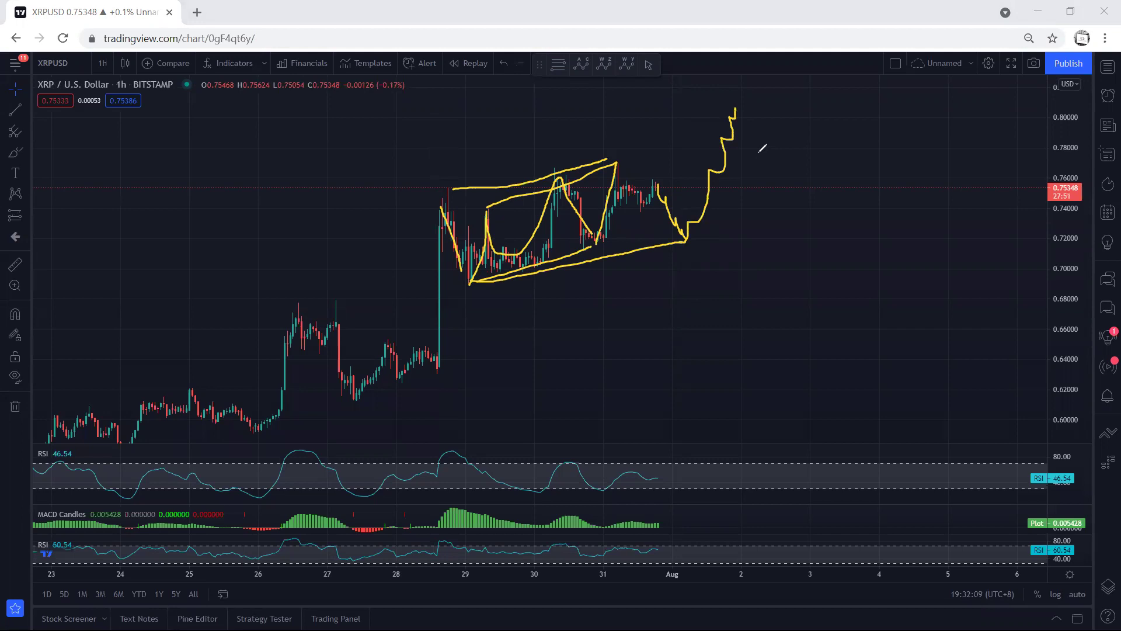
pyautogui.moveTo(723, 109)
pyautogui.mouseDown()
pyautogui.moveTo(806, 173)
pyautogui.moveTo(934, 387)
pyautogui.mouseUp()
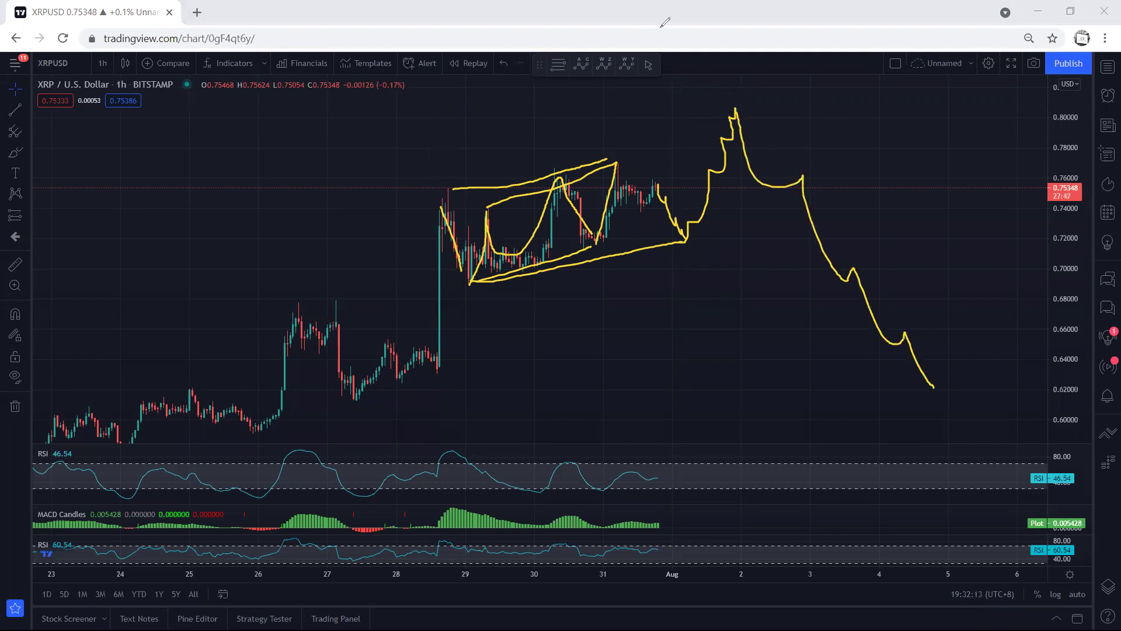
pyautogui.press('e')
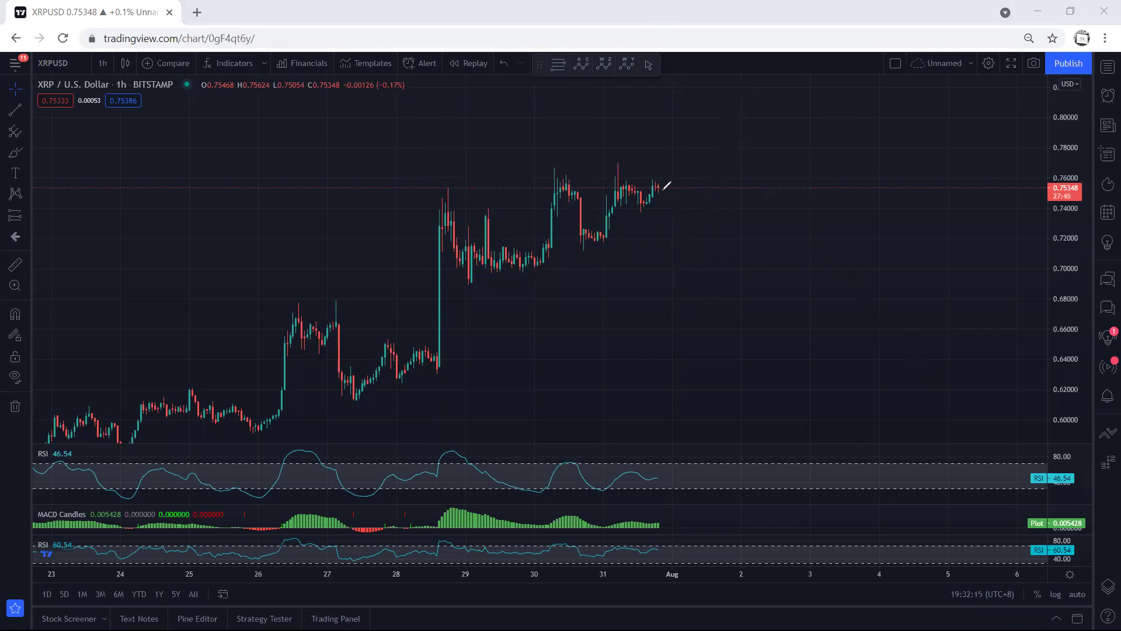
# Sketch falling strokes from the 31 July high toward about 0.73, and clear them.
pyautogui.moveTo(619, 173); pyautogui.dragTo(654, 217)
pyautogui.moveTo(480, 272); pyautogui.dragTo(478, 275)
pyautogui.moveTo(616, 170); pyautogui.dragTo(681, 221)
pyautogui.press('e')
# Draw a rising trend line from the 29 July 01:00 low at about 0.690 to 1 August 17:00 at about 0.728.
pyautogui.click(15, 110)
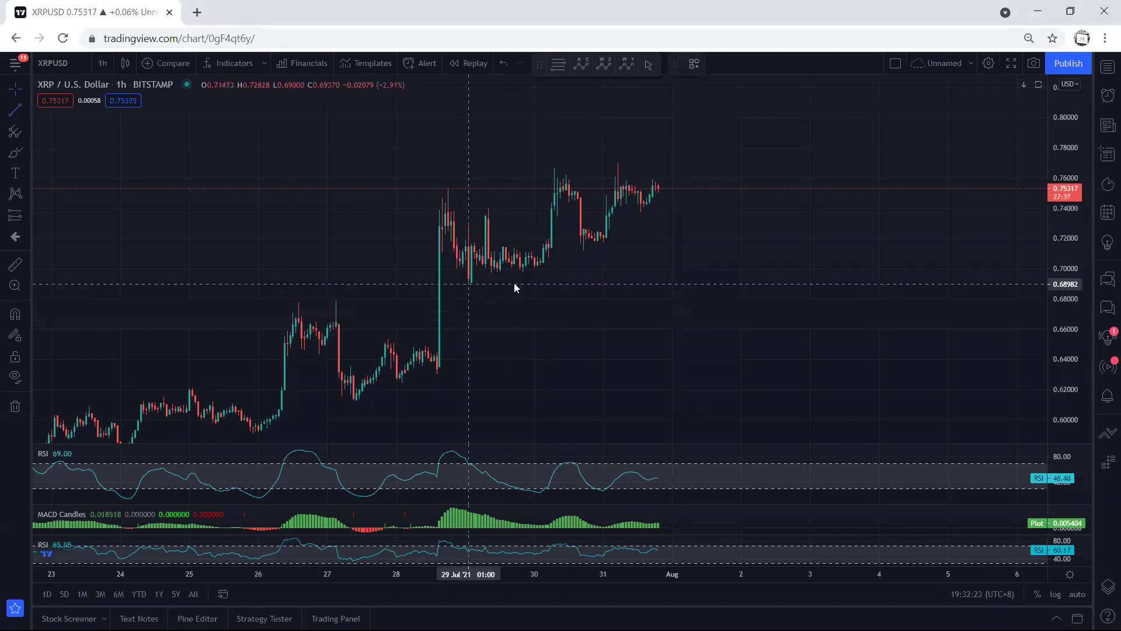
pyautogui.click(468, 284)
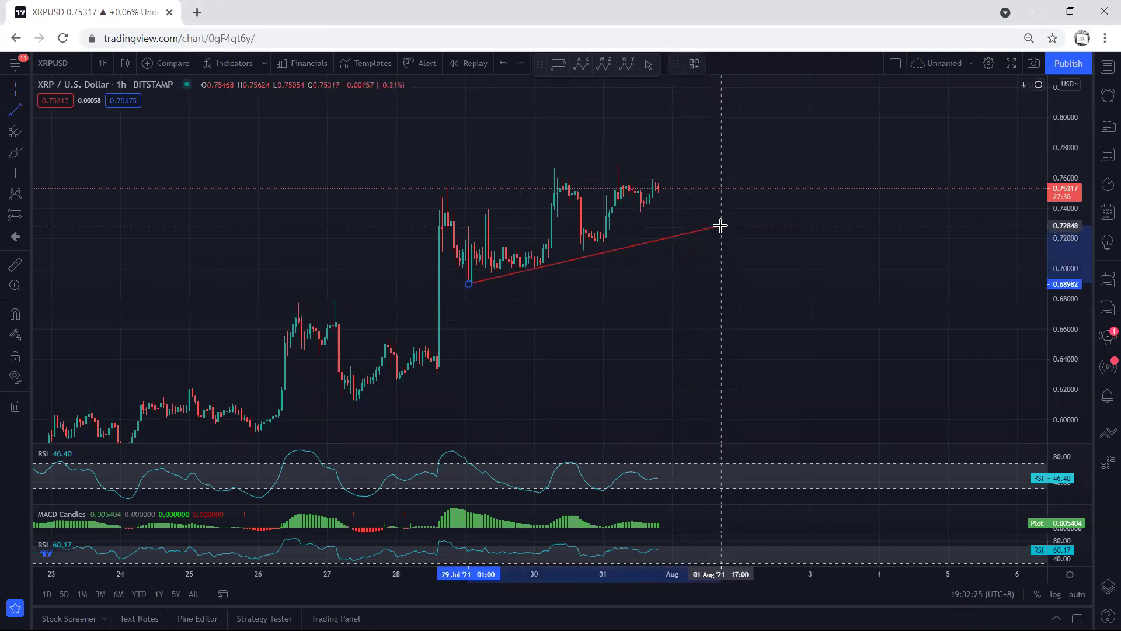
pyautogui.click(718, 226)
pyautogui.click(463, 105)
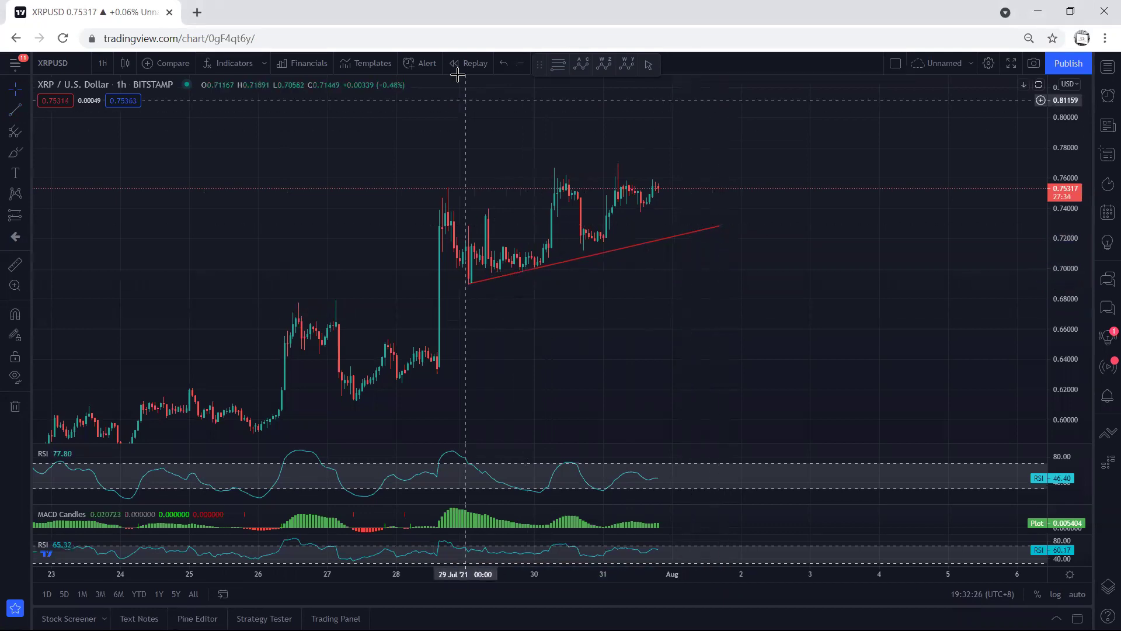
# Mark the recent highs and low, sketch a dip to about 0.73 with a stepped rise to about 0.79, and clear the sketches.
pyautogui.moveTo(657, 184)
pyautogui.mouseDown()
pyautogui.moveTo(676, 227)
pyautogui.moveTo(644, 212)
pyautogui.moveTo(669, 179)
pyautogui.mouseUp()
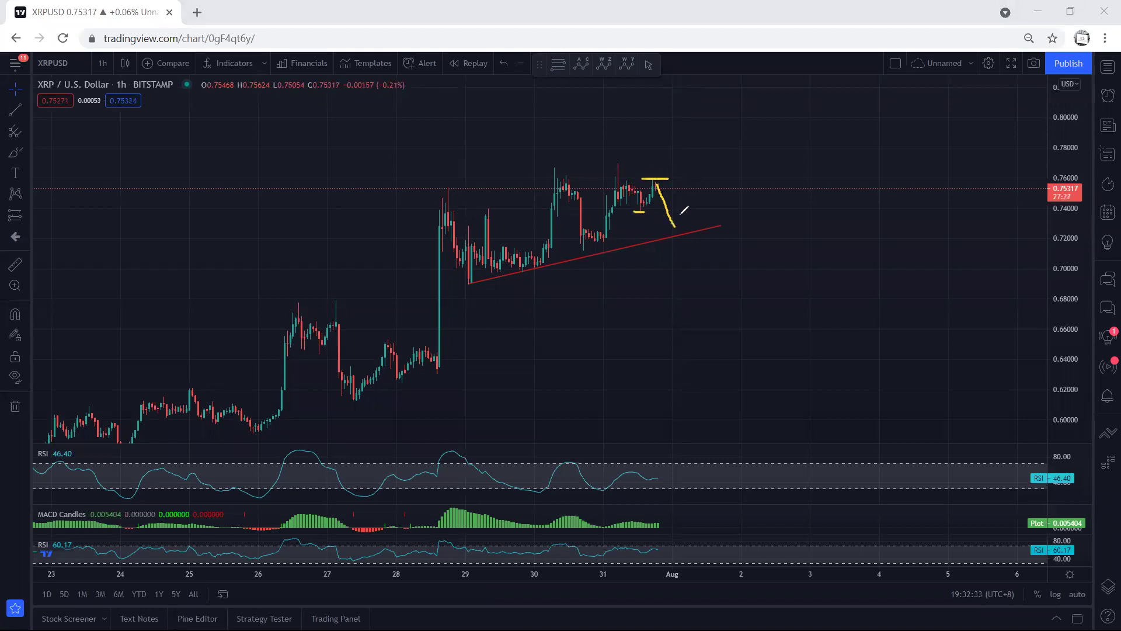
pyautogui.moveTo(673, 224); pyautogui.dragTo(707, 123)
pyautogui.moveTo(593, 161); pyautogui.dragTo(647, 161)
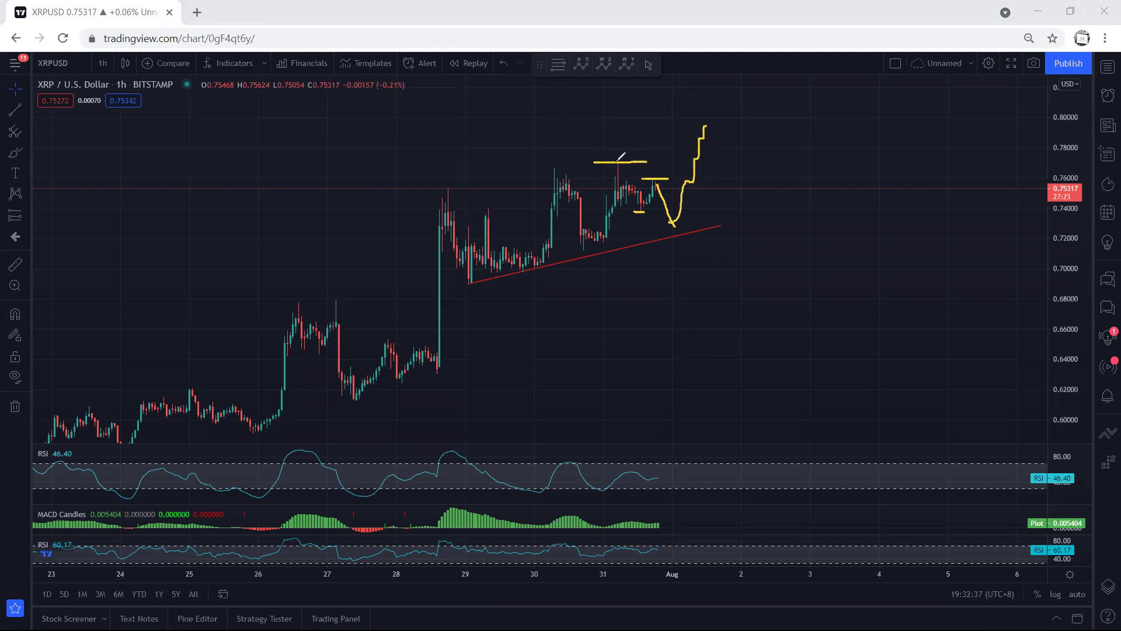
pyautogui.press('Escape')
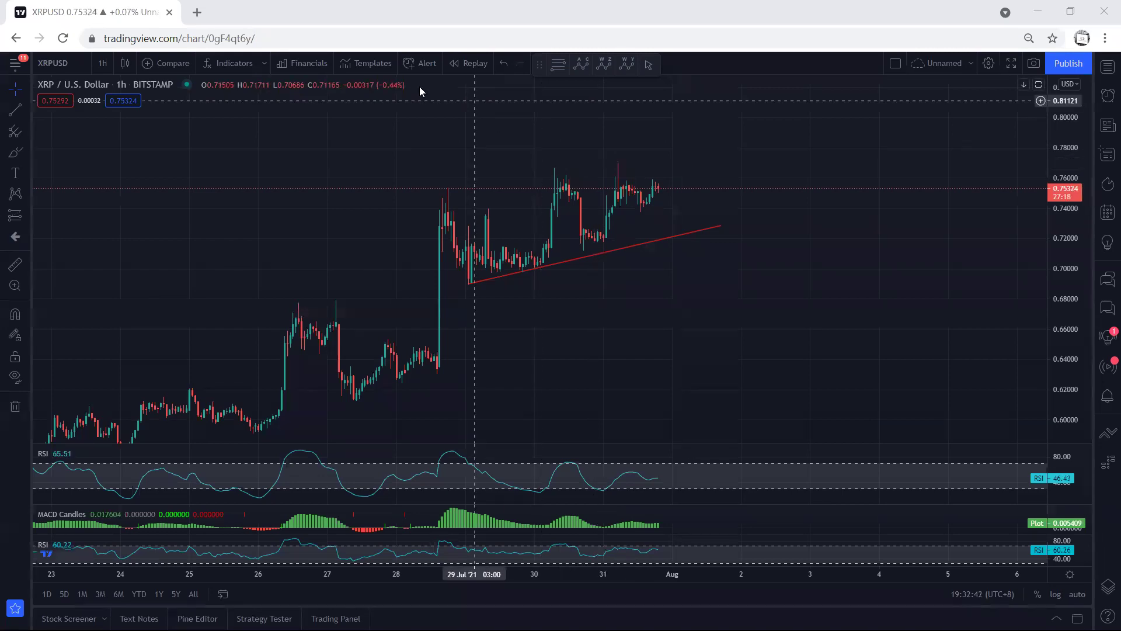
# Sketch a pullback from the latest candle to the trend line and freehand upper and lower lines along the rising channel.
pyautogui.moveTo(658, 186); pyautogui.dragTo(678, 229)
pyautogui.moveTo(448, 188); pyautogui.dragTo(619, 165)
pyautogui.moveTo(470, 282); pyautogui.dragTo(680, 236)
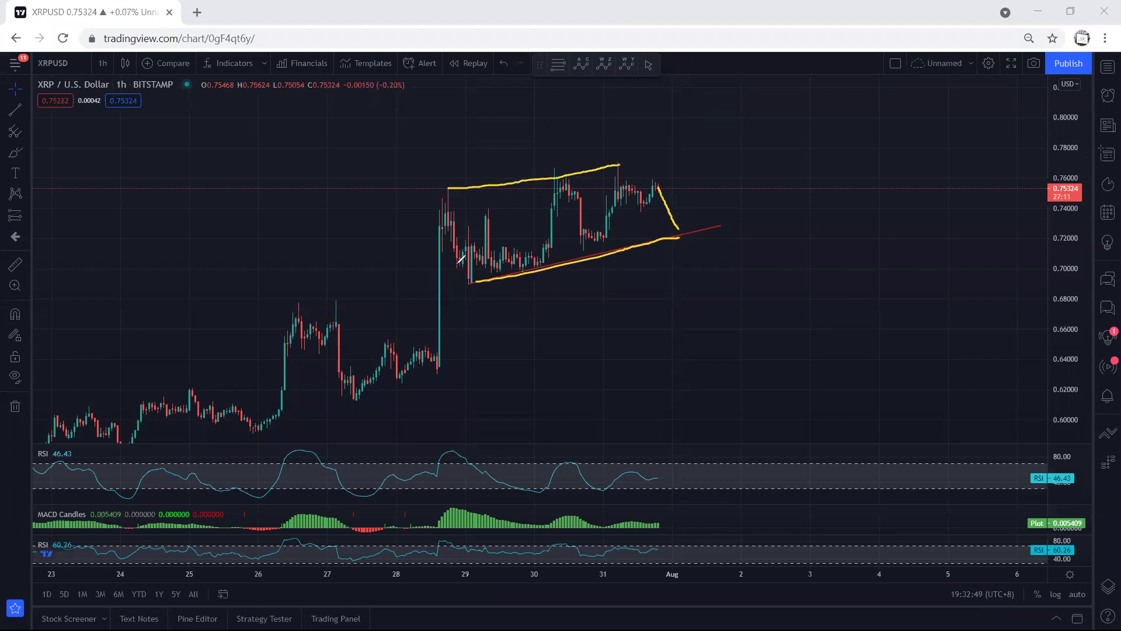
# Trace the 28 July surge with an arrow, sketch and circle a stepped rise to about 0.80, and clear all sketches.
pyautogui.moveTo(427, 369); pyautogui.dragTo(445, 217)
pyautogui.moveTo(688, 227); pyautogui.dragTo(735, 120)
pyautogui.moveTo(384, 257)
pyautogui.mouseDown()
pyautogui.moveTo(441, 279)
pyautogui.moveTo(425, 282)
pyautogui.mouseUp()
pyautogui.moveTo(677, 236)
pyautogui.mouseDown()
pyautogui.moveTo(728, 223)
pyautogui.moveTo(765, 124)
pyautogui.moveTo(739, 107)
pyautogui.moveTo(675, 181)
pyautogui.moveTo(703, 233)
pyautogui.mouseUp()
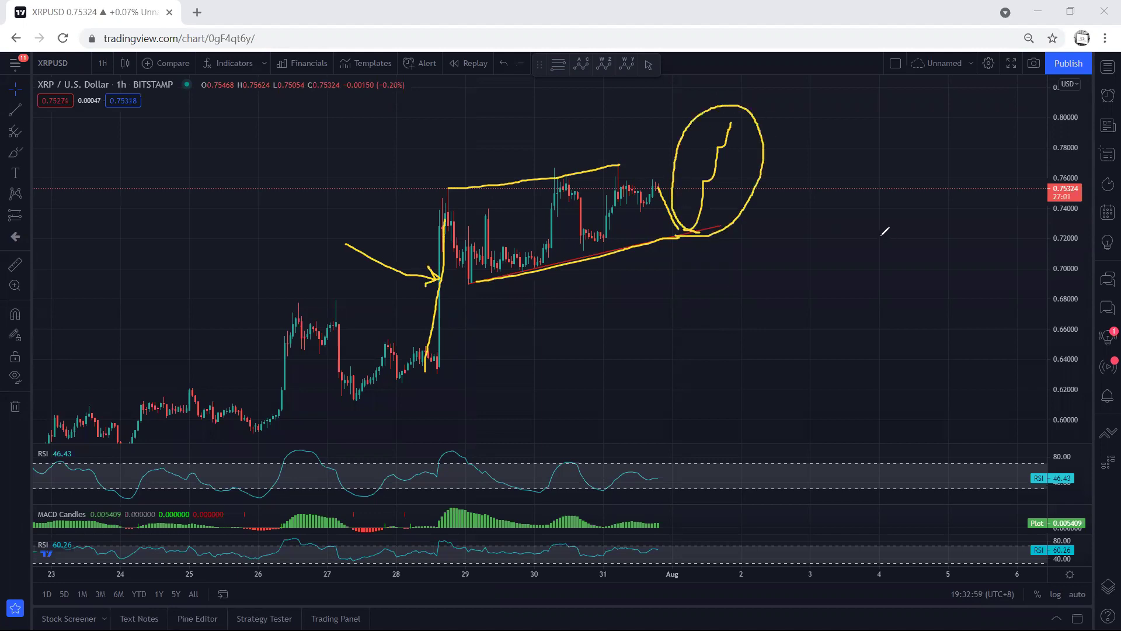
pyautogui.moveTo(615, 161); pyautogui.dragTo(589, 161)
pyautogui.press('e')
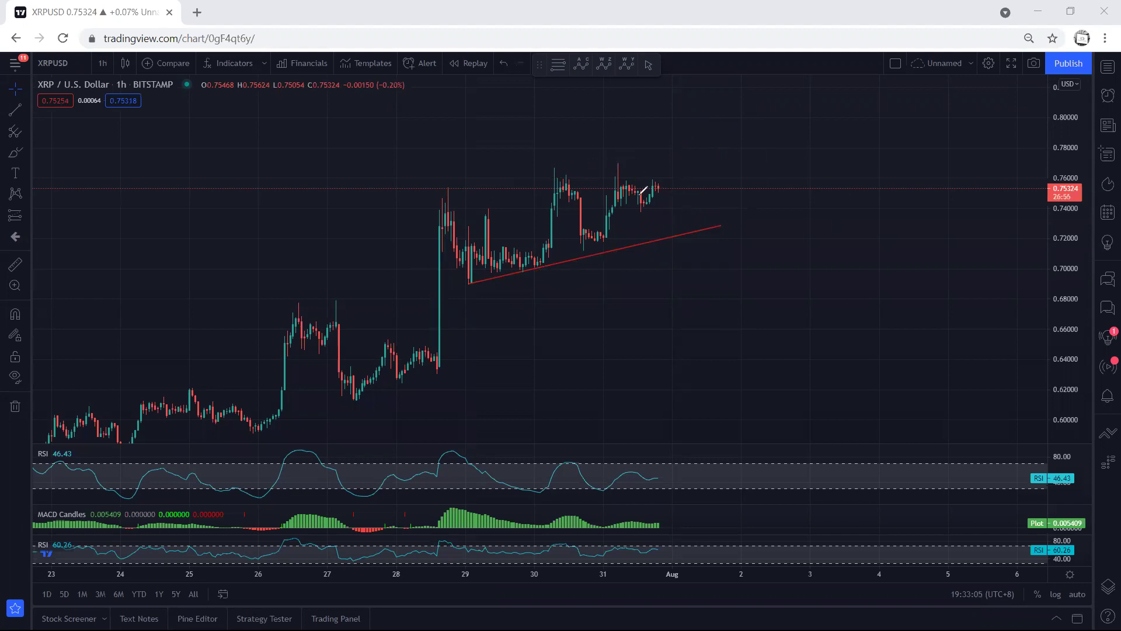
# Sketch a drop from the circled 0.76 high to about 0.71 below the trend line and a rebound arrow to about 0.77, and clear them.
pyautogui.moveTo(658, 181); pyautogui.dragTo(677, 225)
pyautogui.moveTo(647, 175)
pyautogui.mouseDown()
pyautogui.moveTo(667, 180)
pyautogui.moveTo(645, 179)
pyautogui.mouseUp()
pyautogui.moveTo(646, 179); pyautogui.dragTo(696, 251)
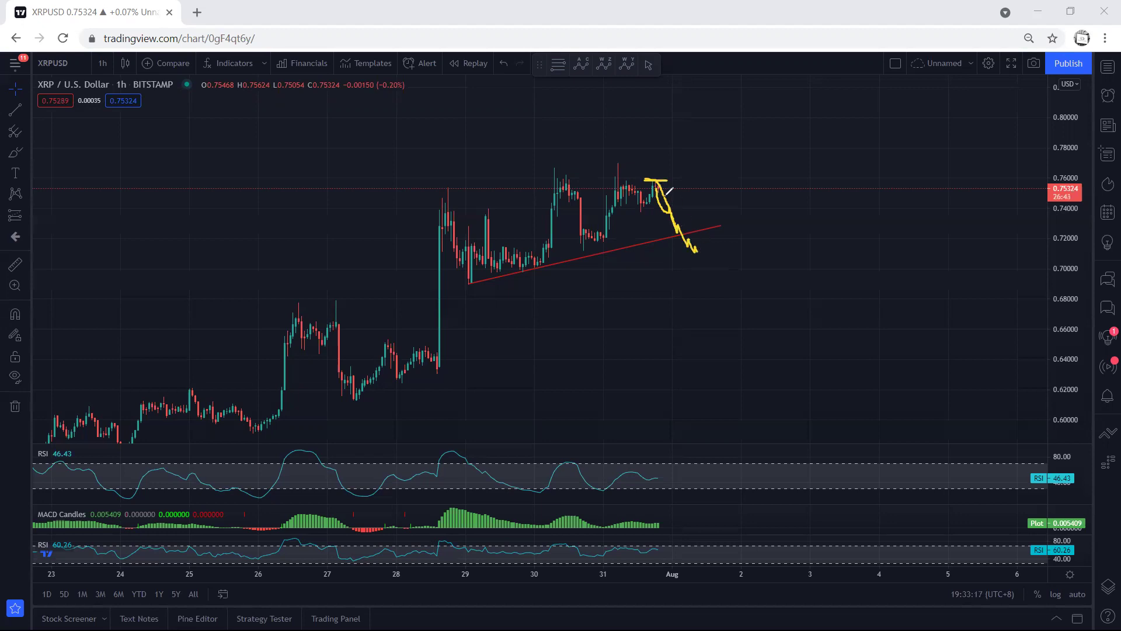
pyautogui.moveTo(653, 180)
pyautogui.mouseDown()
pyautogui.moveTo(667, 176)
pyautogui.moveTo(648, 171)
pyautogui.moveTo(652, 186)
pyautogui.mouseUp()
pyautogui.moveTo(767, 198)
pyautogui.mouseDown()
pyautogui.moveTo(713, 212)
pyautogui.moveTo(714, 225)
pyautogui.moveTo(733, 157)
pyautogui.moveTo(741, 173)
pyautogui.mouseUp()
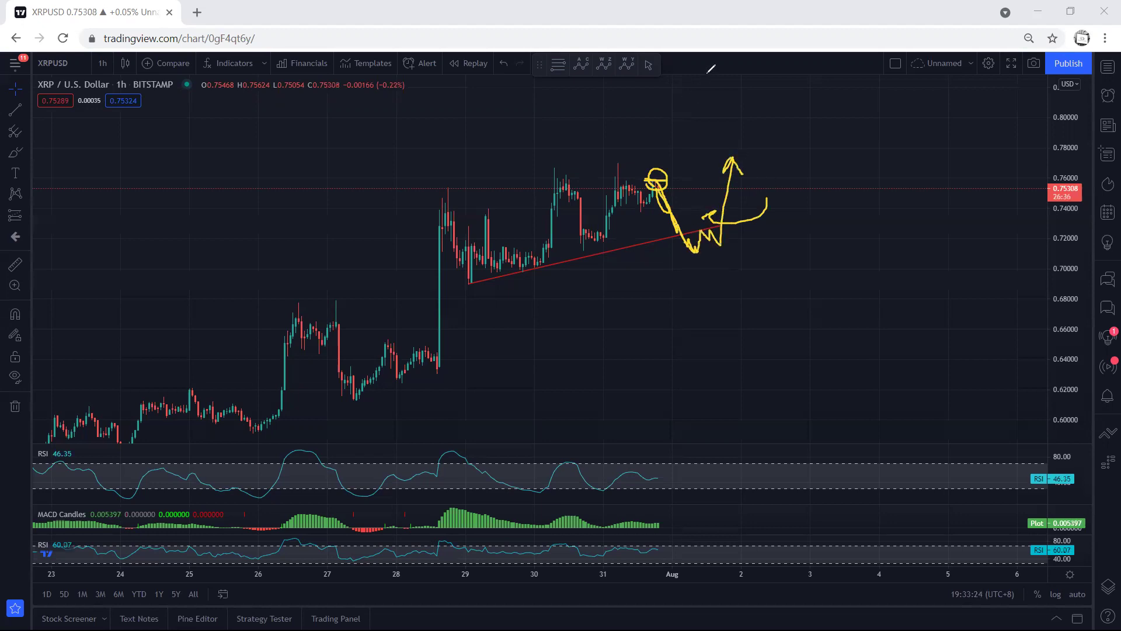
pyautogui.press('e')
# Sketch a stepped rise from the latest candle to about 0.81, and clear the sketches.
pyautogui.moveTo(639, 203)
pyautogui.mouseDown()
pyautogui.moveTo(666, 156)
pyautogui.moveTo(620, 188)
pyautogui.moveTo(686, 220)
pyautogui.mouseUp()
pyautogui.press('e')
pyautogui.moveTo(655, 185); pyautogui.dragTo(717, 102)
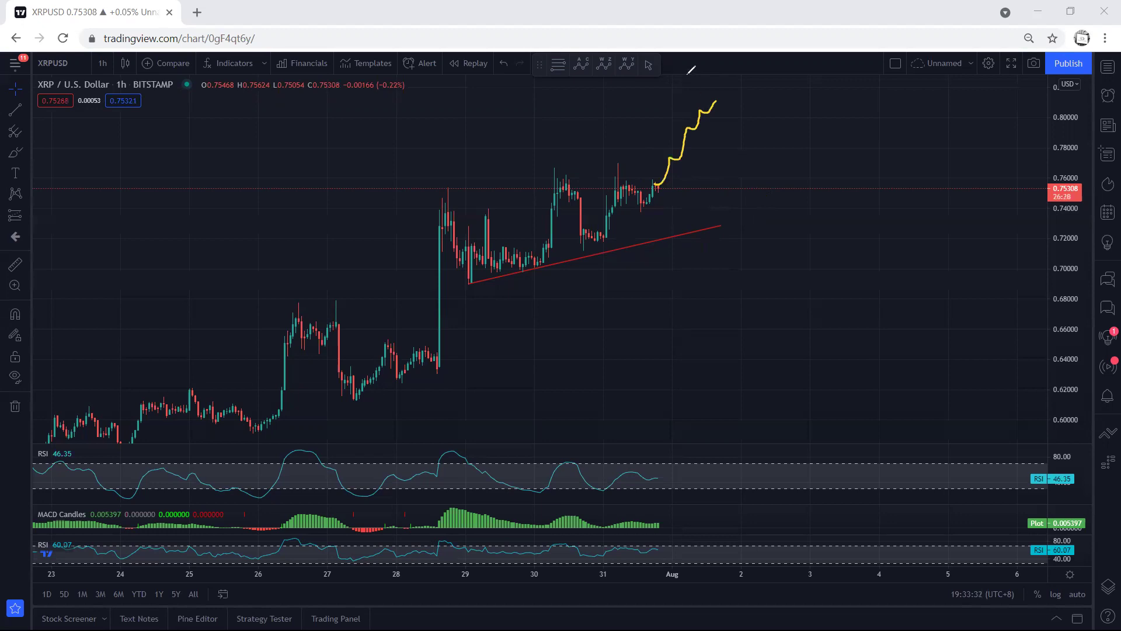
pyautogui.press('e')
# Sketch falling lines from the 31 July high and over the 29 July decline toward the trend line, and clear them.
pyautogui.moveTo(621, 179); pyautogui.dragTo(694, 218)
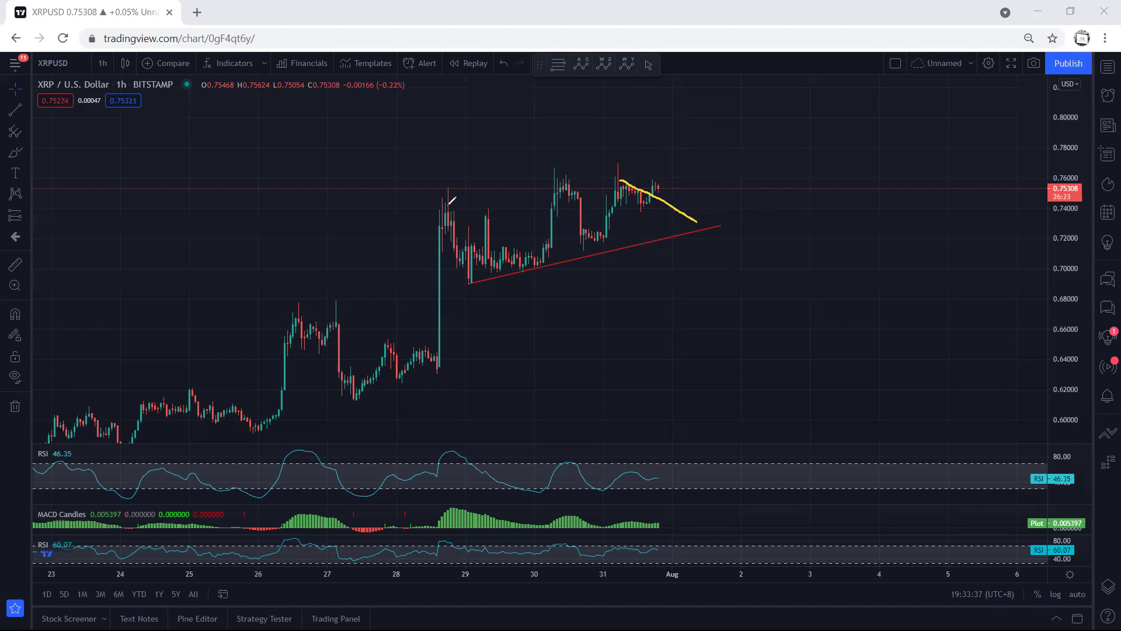
pyautogui.moveTo(495, 241); pyautogui.dragTo(525, 264)
pyautogui.press('Escape')
# Sketch matching declines onto the trend line after the 28 and 31 July highs, add a rebound arrow to about 0.80, and clear them.
pyautogui.moveTo(289, 110); pyautogui.dragTo(342, 108)
pyautogui.moveTo(707, 203); pyautogui.dragTo(638, 198)
pyautogui.moveTo(450, 115); pyautogui.dragTo(512, 101)
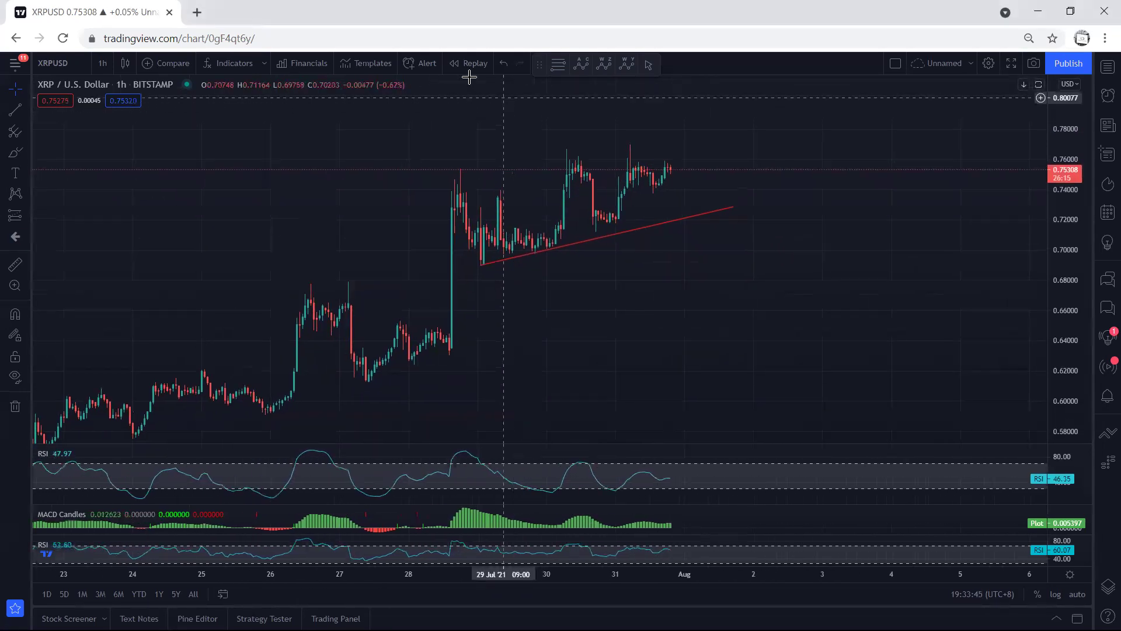
pyautogui.moveTo(668, 165); pyautogui.dragTo(693, 208)
pyautogui.moveTo(632, 153); pyautogui.dragTo(694, 209)
pyautogui.moveTo(465, 189); pyautogui.dragTo(533, 258)
pyautogui.moveTo(693, 209); pyautogui.dragTo(734, 107)
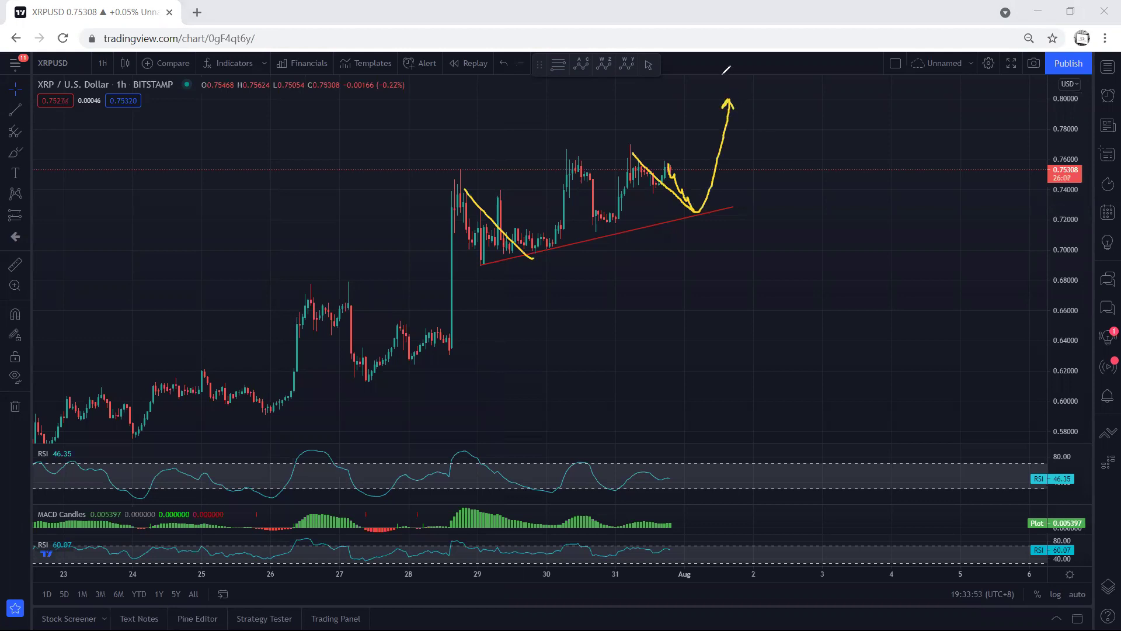
pyautogui.press('e')
# Sketch a downward arrow through the trend line to about 0.65, circle and point at the drop above the line, and clear everything.
pyautogui.moveTo(670, 164)
pyautogui.mouseDown()
pyautogui.moveTo(758, 308)
pyautogui.moveTo(719, 309)
pyautogui.mouseUp()
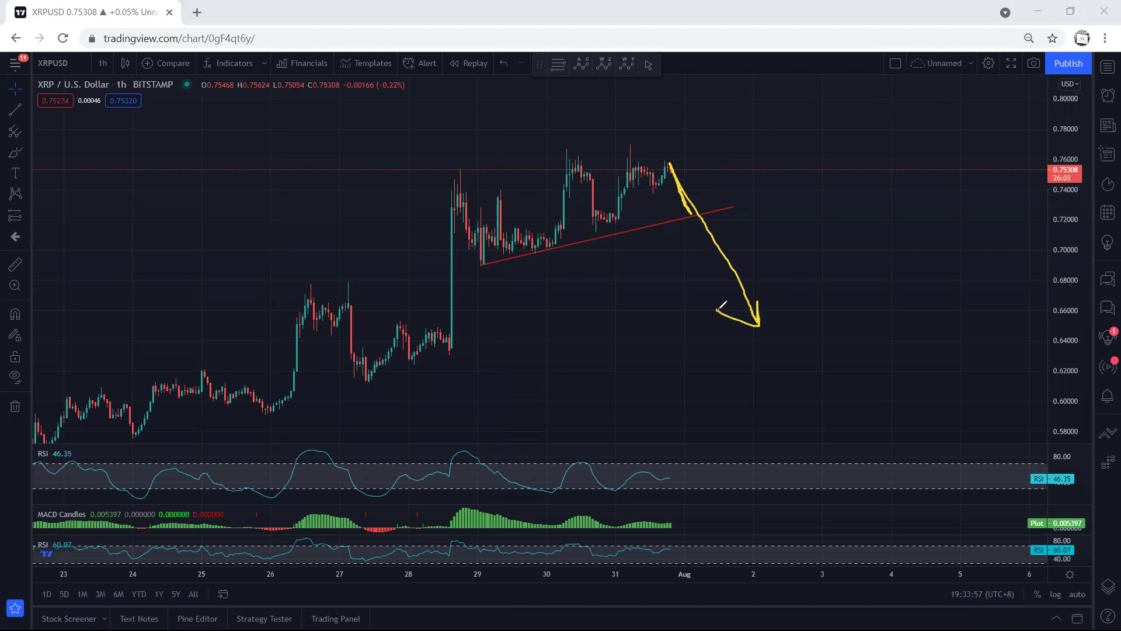
pyautogui.moveTo(700, 208)
pyautogui.mouseDown()
pyautogui.moveTo(673, 153)
pyautogui.moveTo(705, 199)
pyautogui.mouseUp()
pyautogui.moveTo(776, 175); pyautogui.dragTo(727, 186)
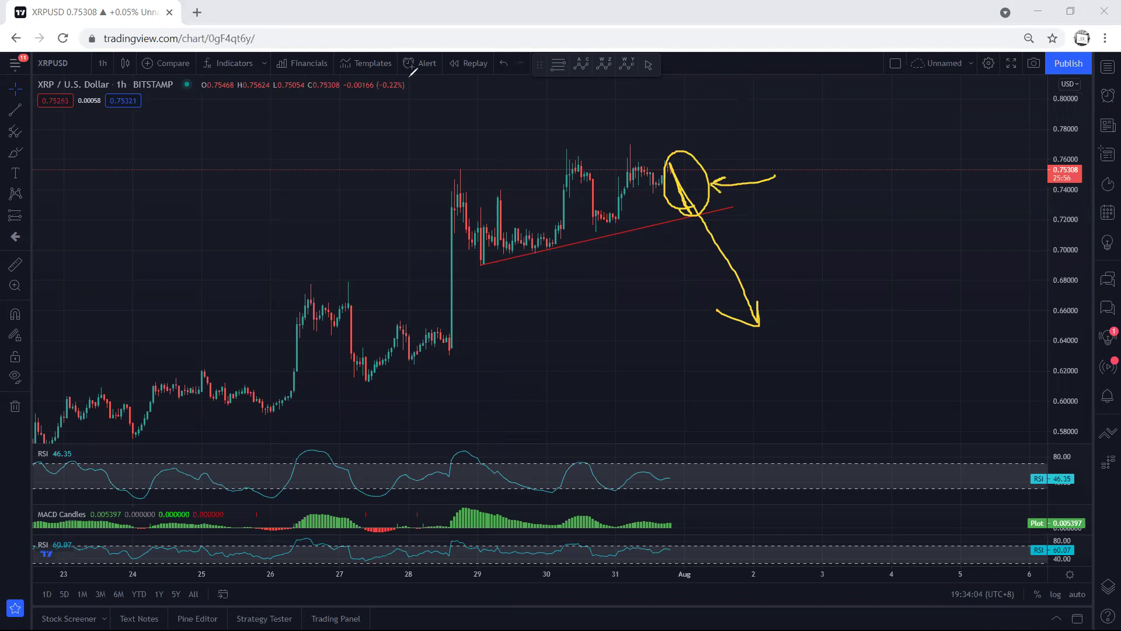
pyautogui.press('Escape')
pyautogui.moveTo(312, 131); pyautogui.dragTo(313, 121)
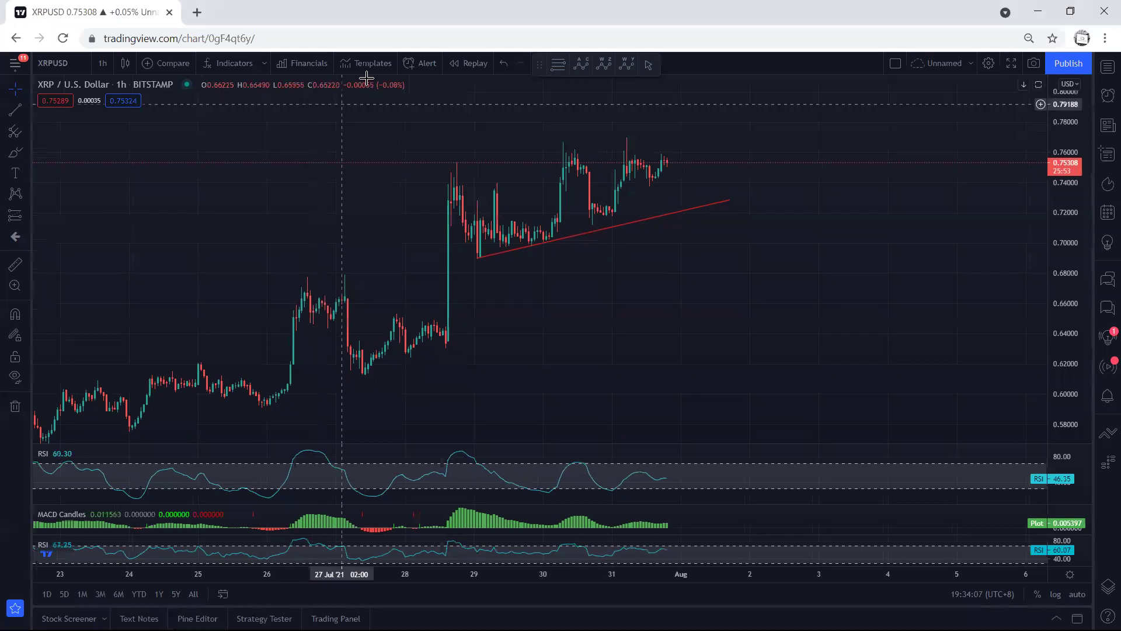